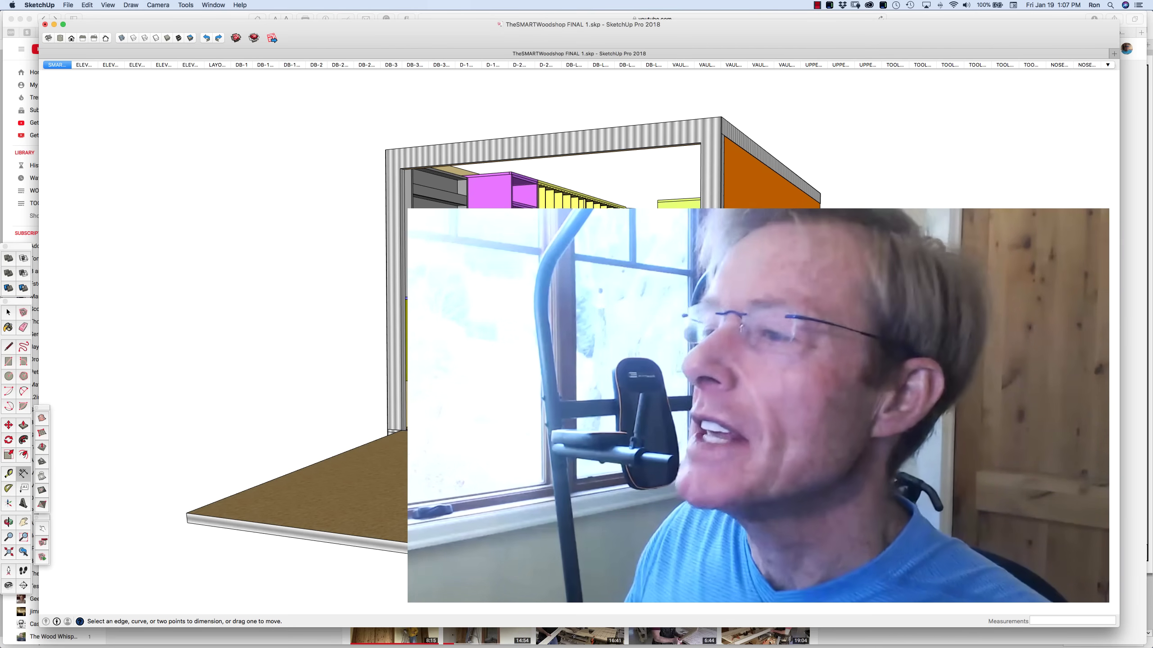
Orbit around and into the trailer workshop model to examine its cabinets, drawer banks, shelving and nose cabinet, ending on an overall rear view.
key("o")
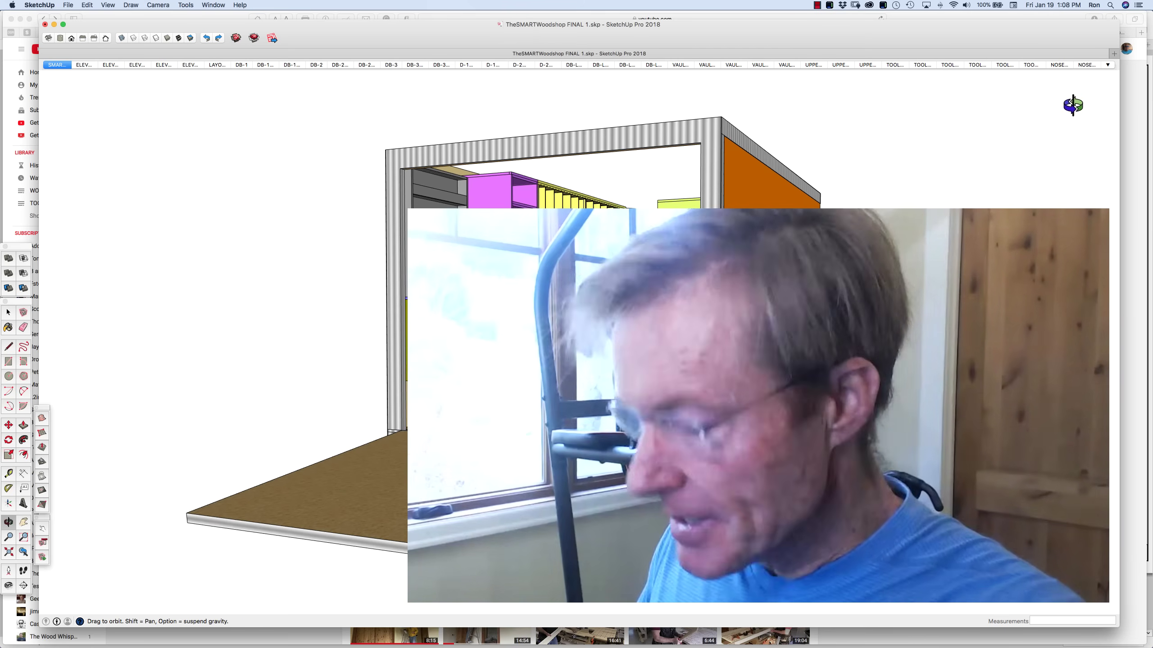
mouse_move(795, 363)
left_mouse_down()
mouse_move(830, 364)
mouse_move(845, 314)
mouse_move(603, 313)
mouse_move(571, 249)
left_mouse_up()
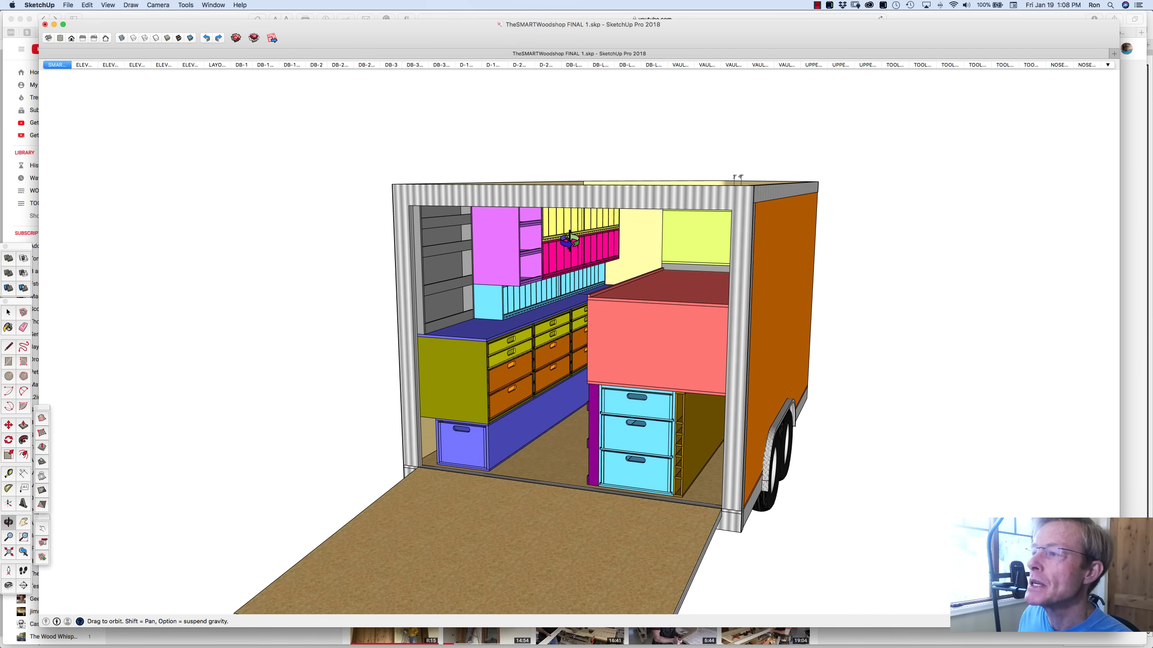
scroll(571, 241, "up", 6)
scroll(598, 258, "down", 5)
scroll(596, 236, "up", 5)
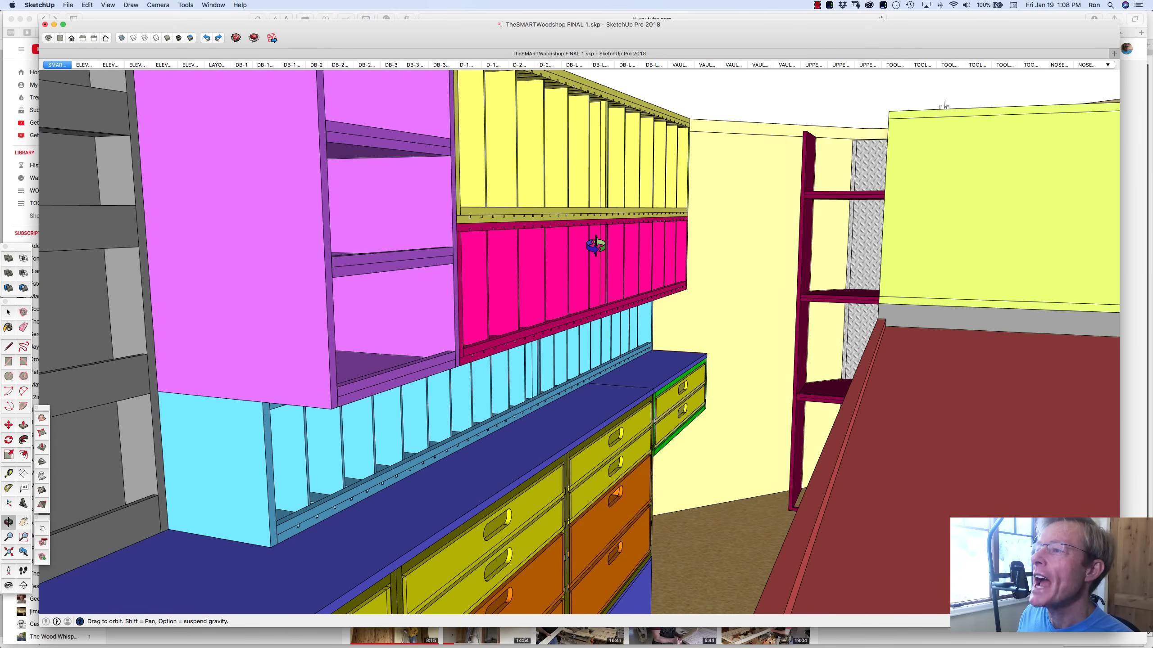
mouse_move(612, 239)
left_mouse_down()
mouse_move(621, 233)
mouse_move(581, 203)
mouse_move(607, 315)
left_mouse_up()
left_click_drag(602, 272, 503, 309)
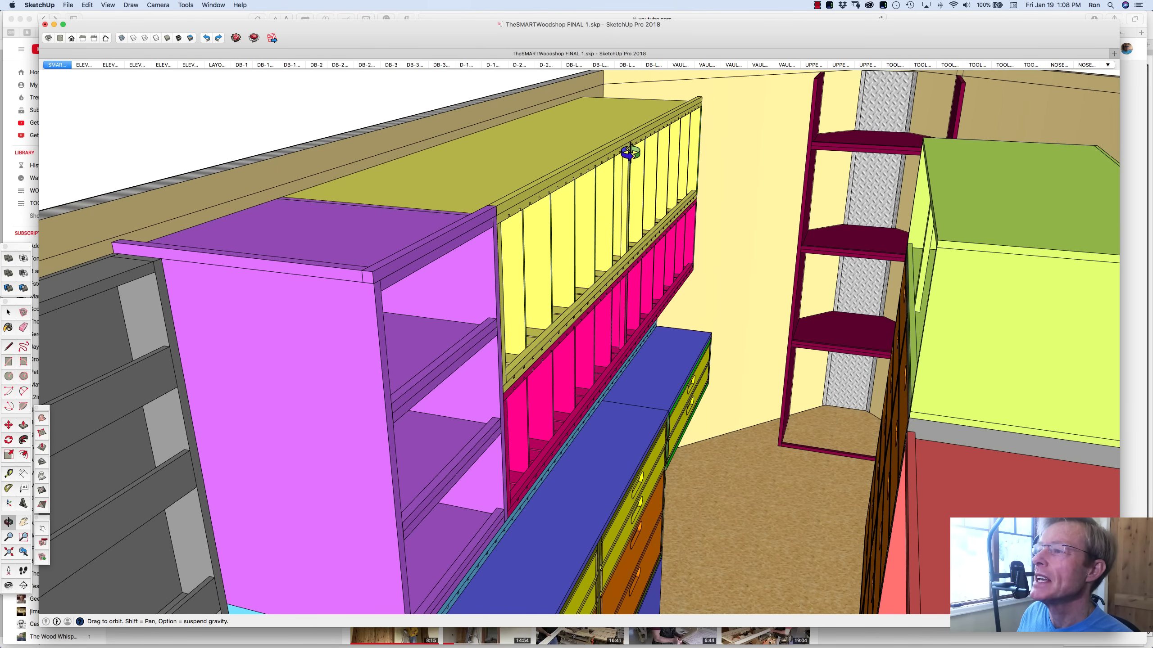
left_click_drag(620, 245, 710, 266)
left_click_drag(809, 284, 903, 239)
left_click_drag(888, 381, 901, 318)
left_click_drag(901, 494, 897, 471)
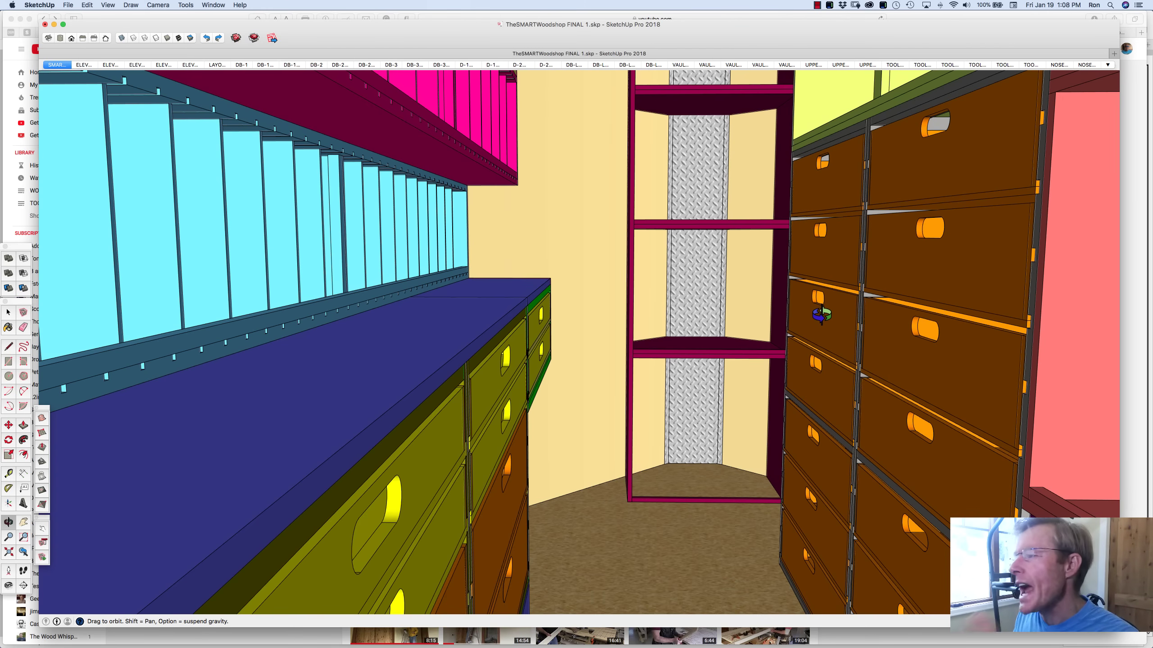
scroll(481, 380, "down", 5)
scroll(481, 378, "down", 8)
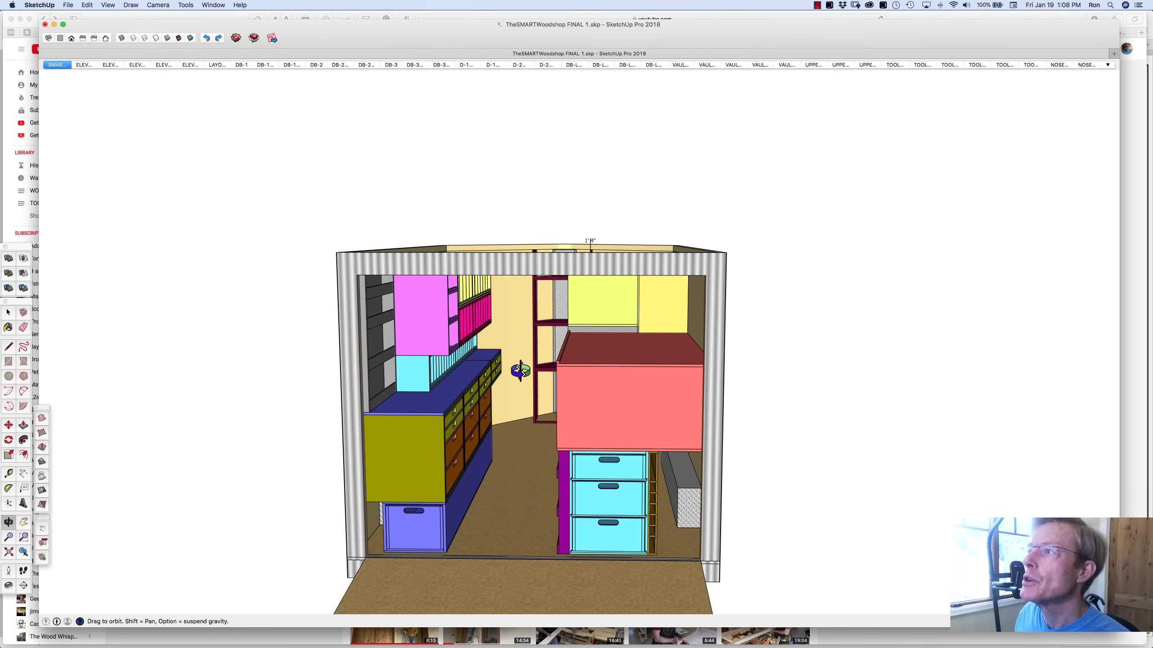
Review the full list of saved scenes and switch to the LAYOUT PARTS scene.
left_click(1108, 65)
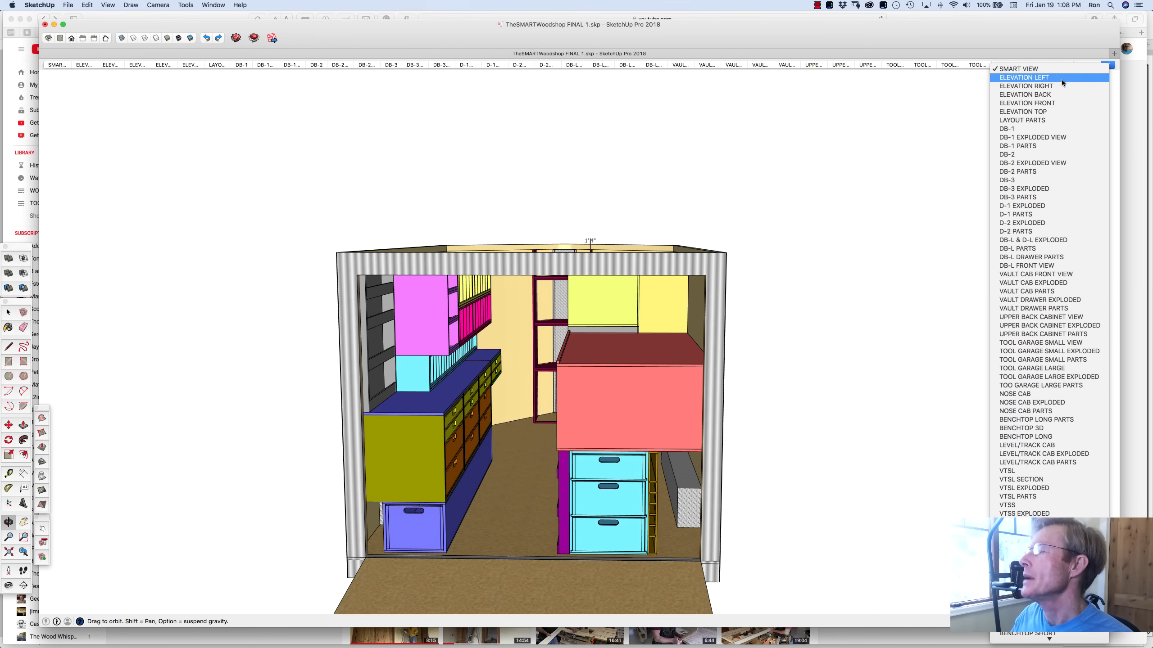
scroll(1013, 284, "down", 3)
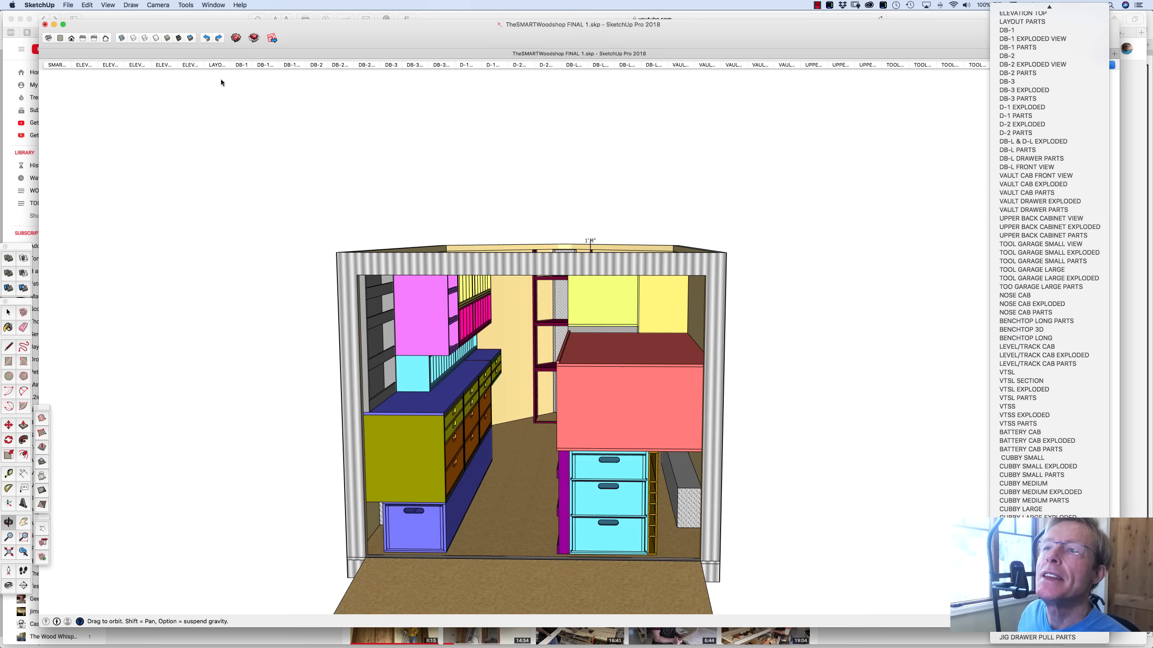
left_click(218, 64)
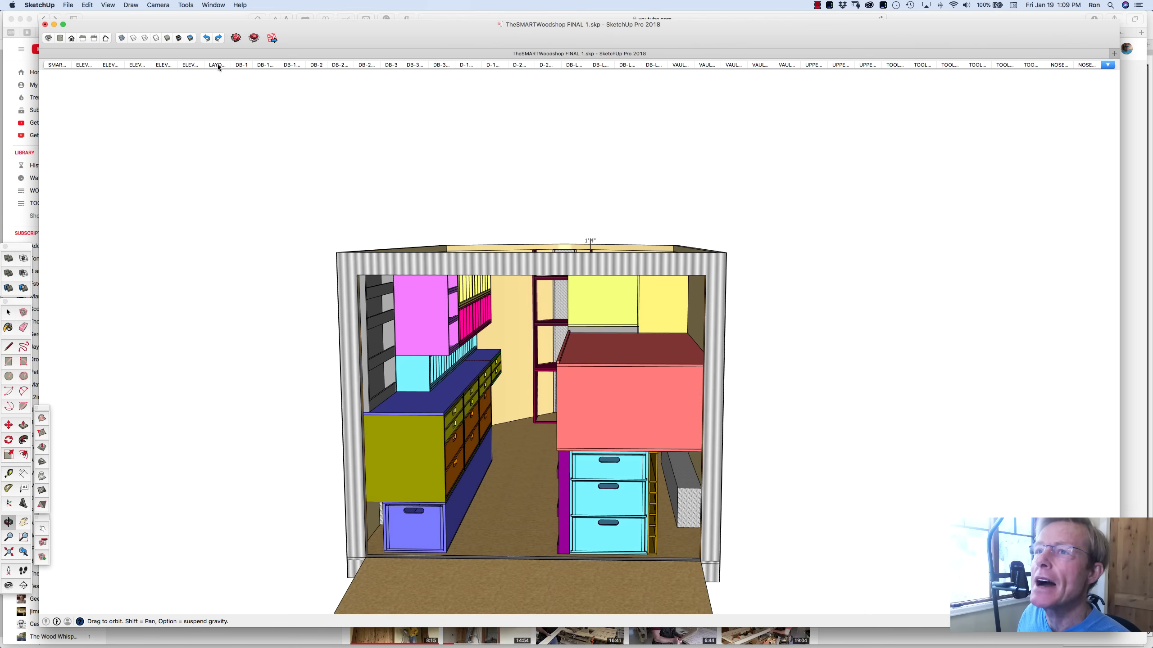
left_click(218, 64)
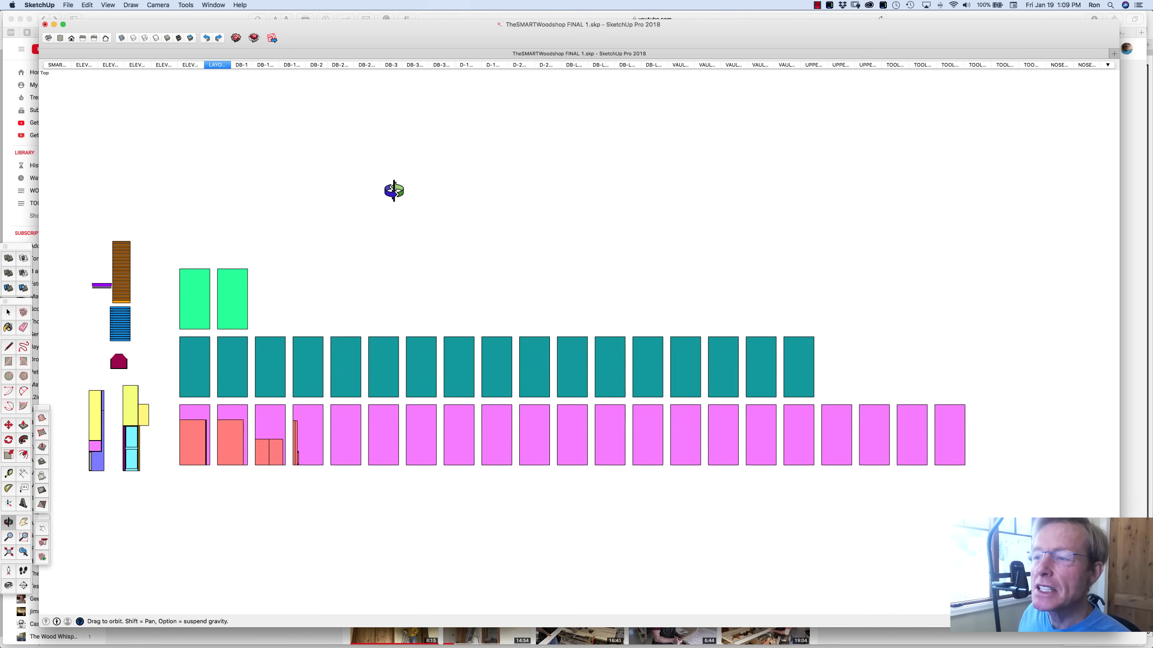
Examine the rows of sheet material and the cabinet groups beside them from above and at an angle.
scroll(393, 191, "down", 3)
scroll(183, 342, "up", 6)
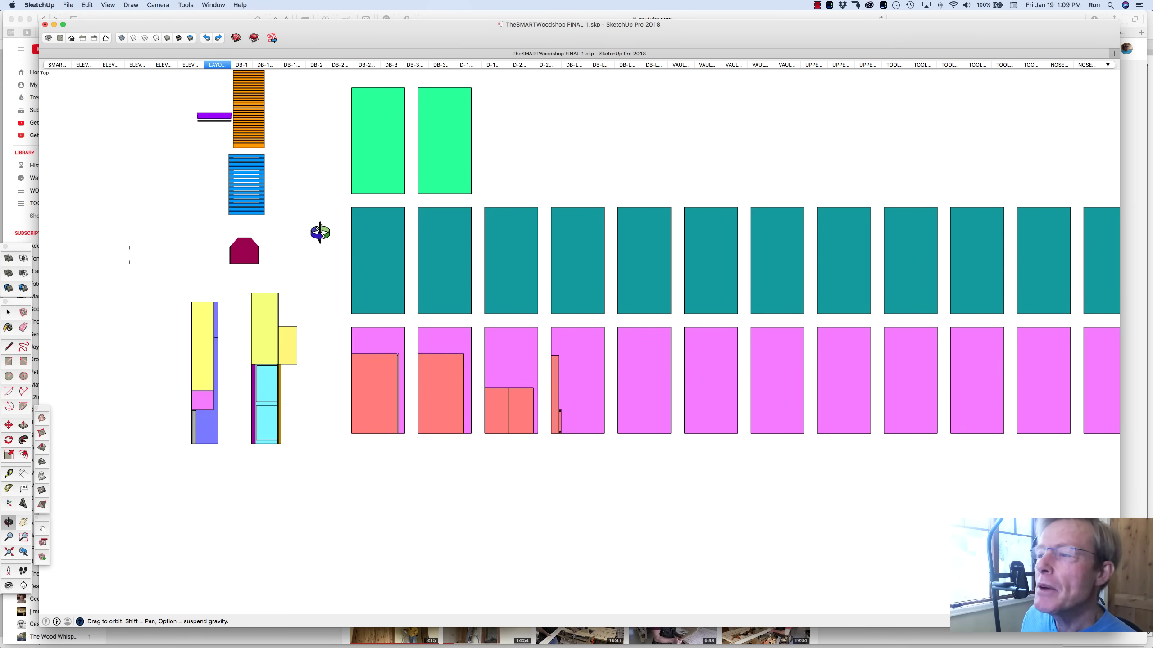
scroll(288, 224, "down", 2)
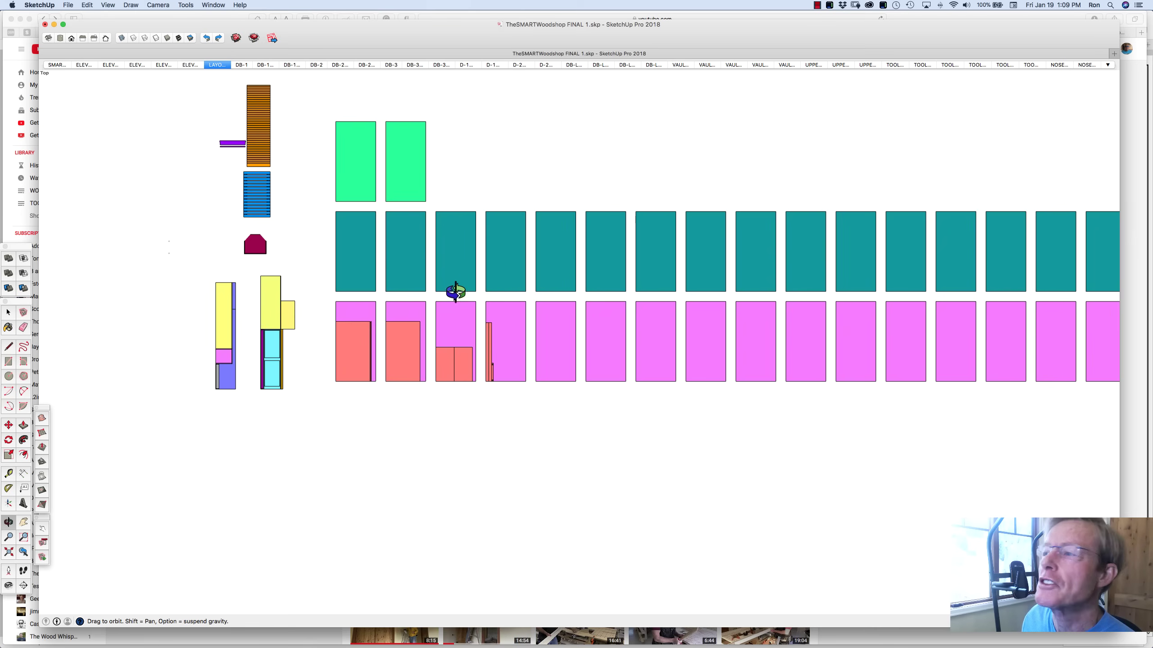
scroll(457, 274, "down", 2)
scroll(649, 262, "down", 2)
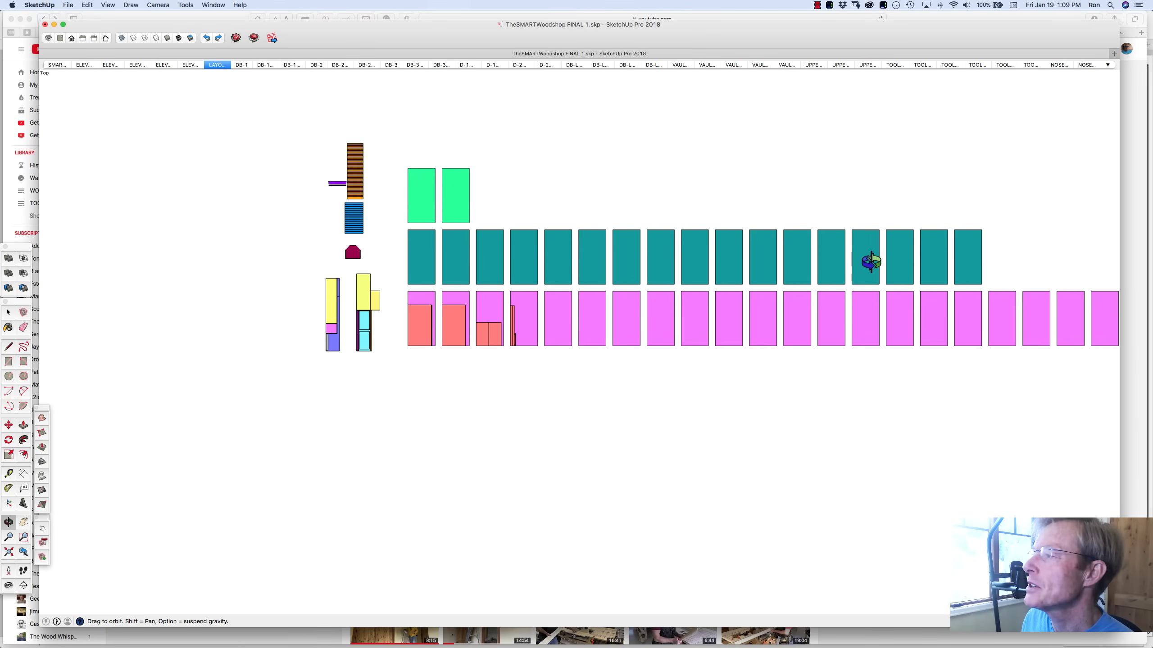
scroll(637, 265, "down", 2)
scroll(858, 231, "up", 3)
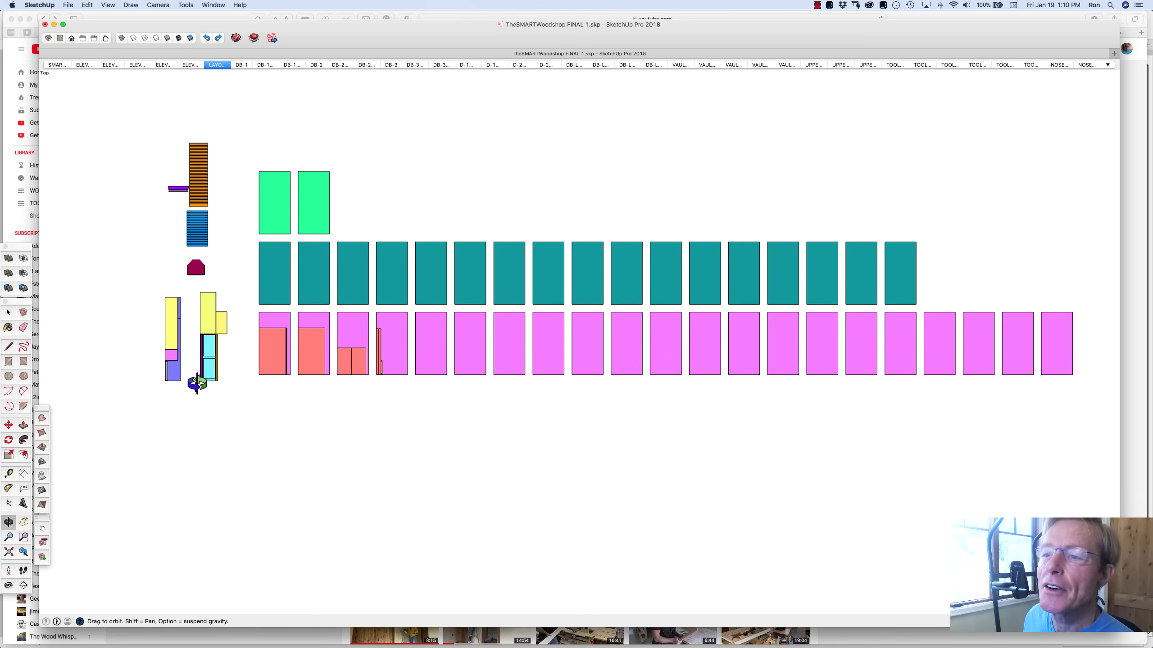
left_click_drag(229, 291, 231, 242)
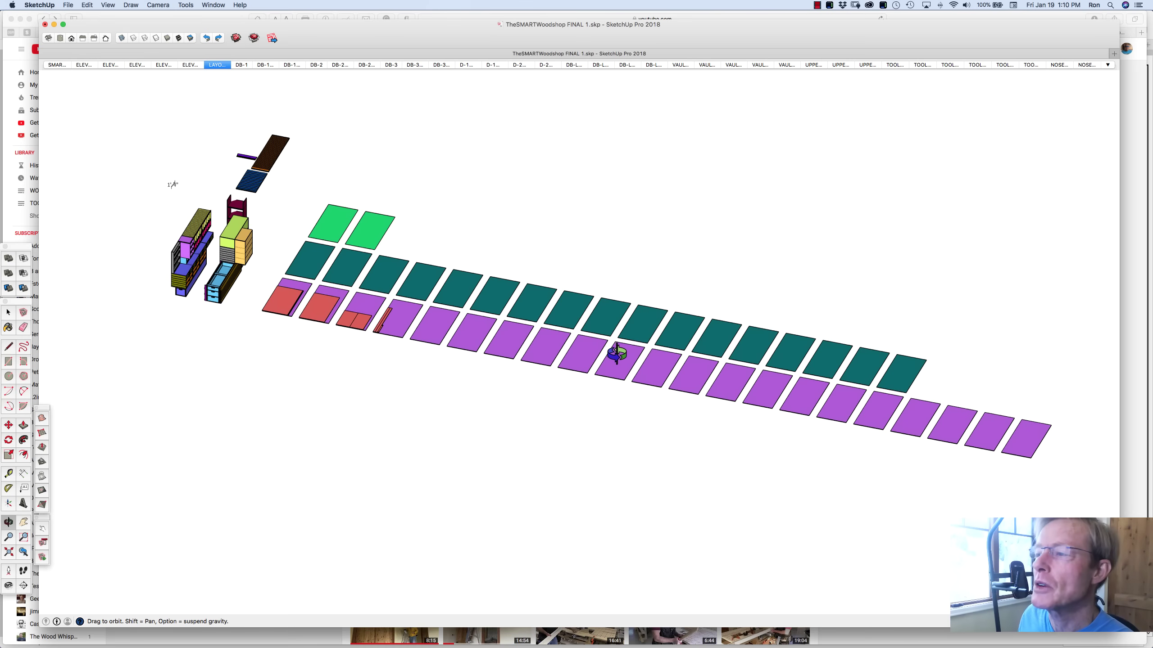
left_click_drag(618, 354, 668, 363)
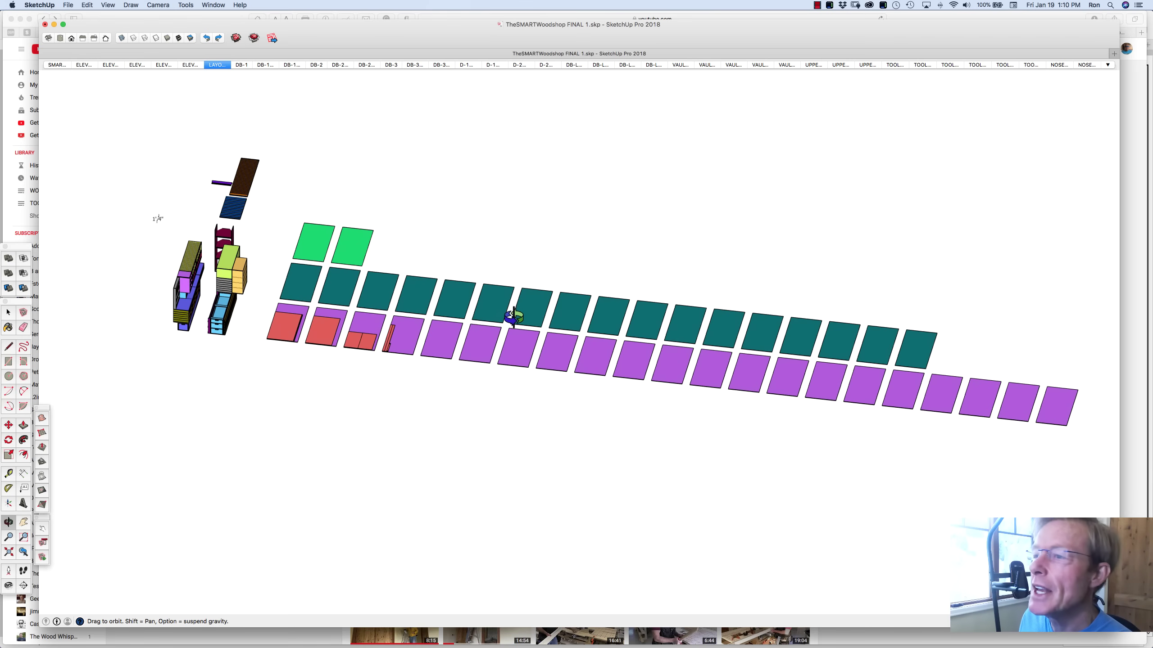
left_click_drag(514, 317, 573, 320)
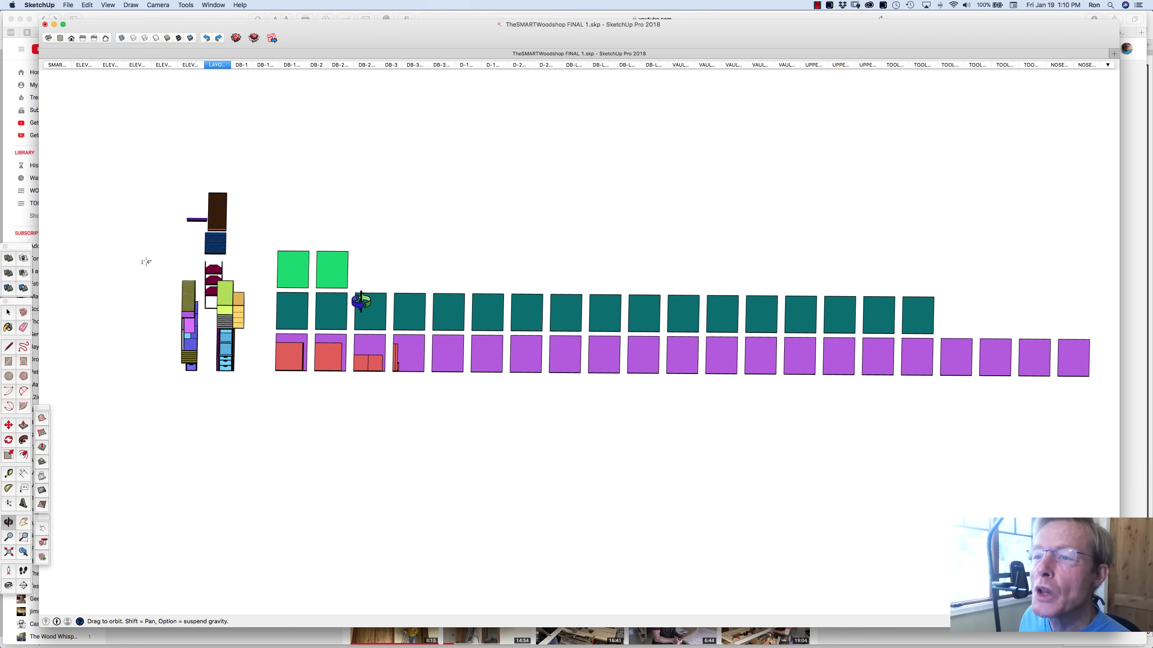
left_click_drag(318, 344, 294, 336)
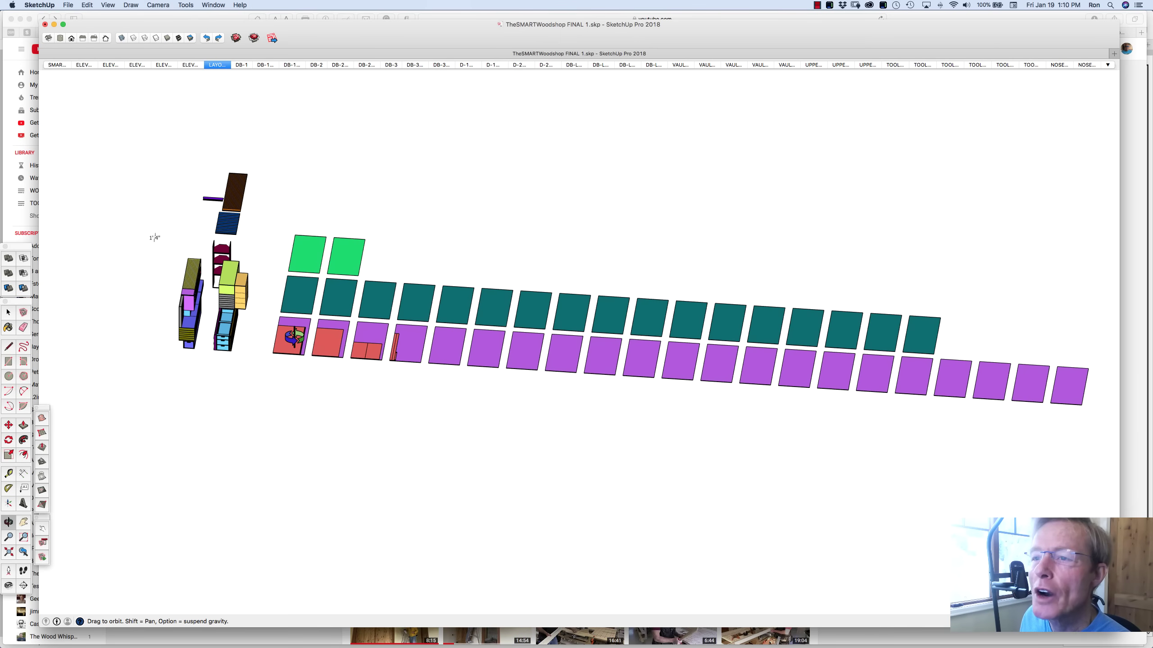
left_click_drag(322, 281, 358, 307)
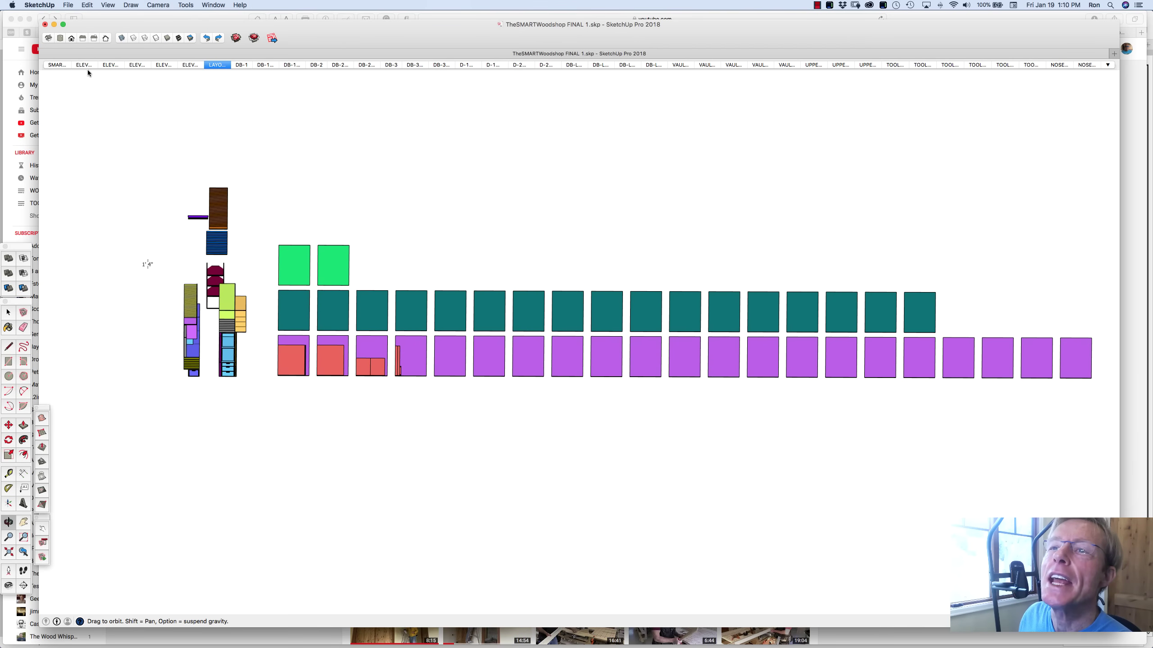
Switch to the ELEVATION RIGHT scene and dimension the overall width of the pink open-shelf cabinet, placing the dimension above it.
left_click(109, 65)
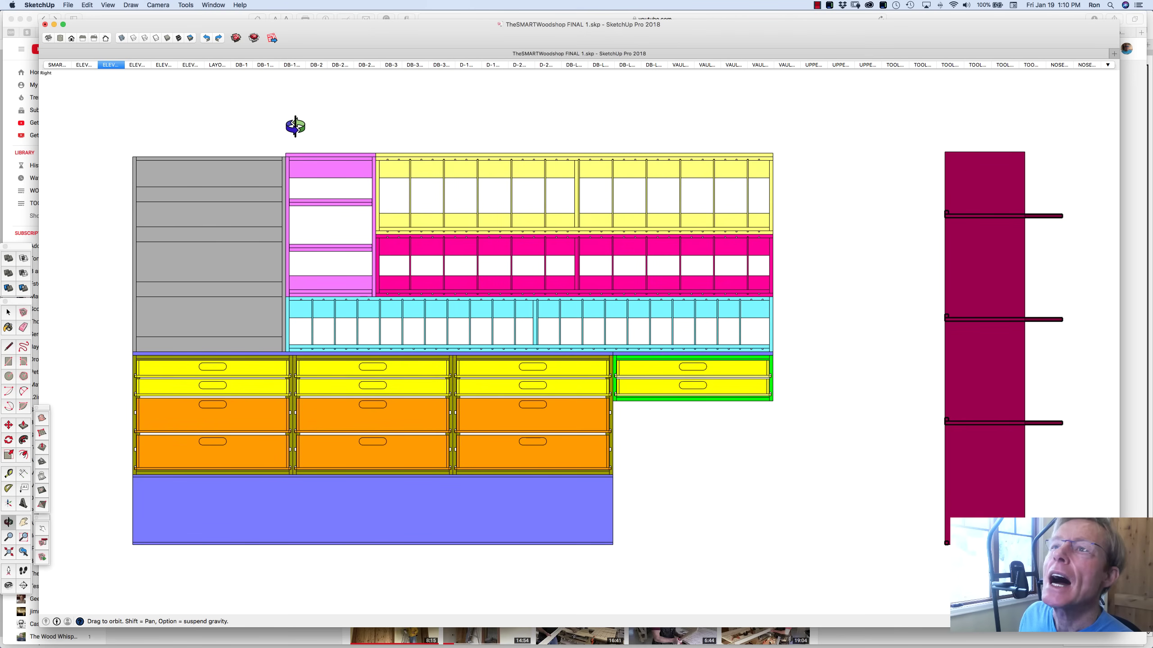
left_click(24, 474)
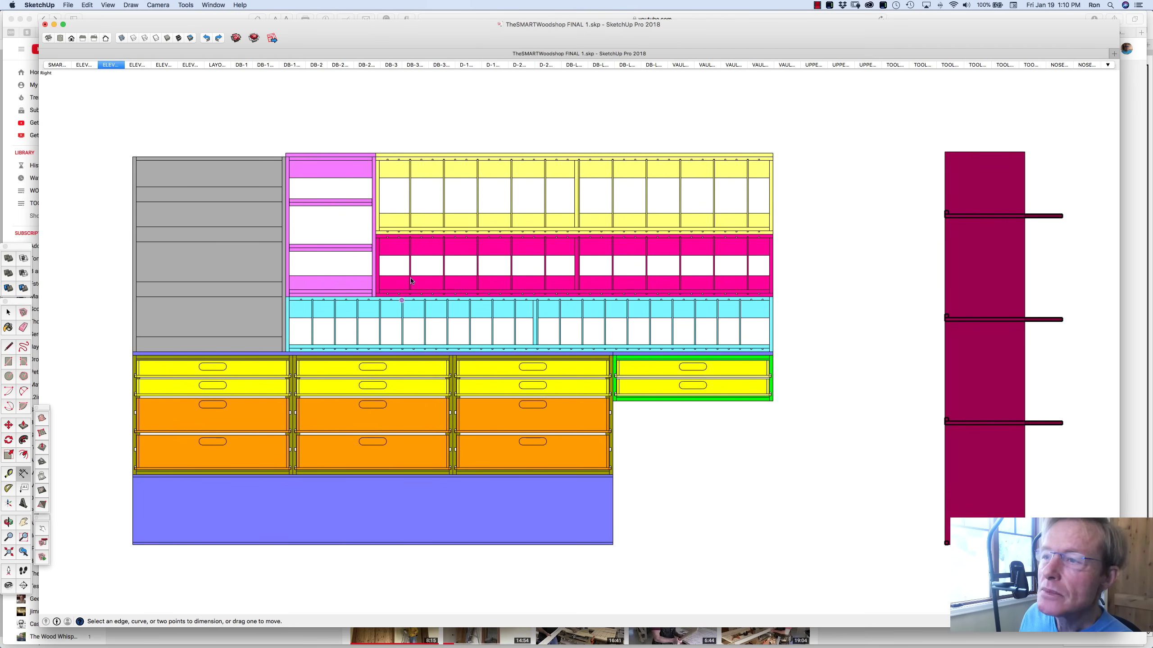
left_click(286, 153)
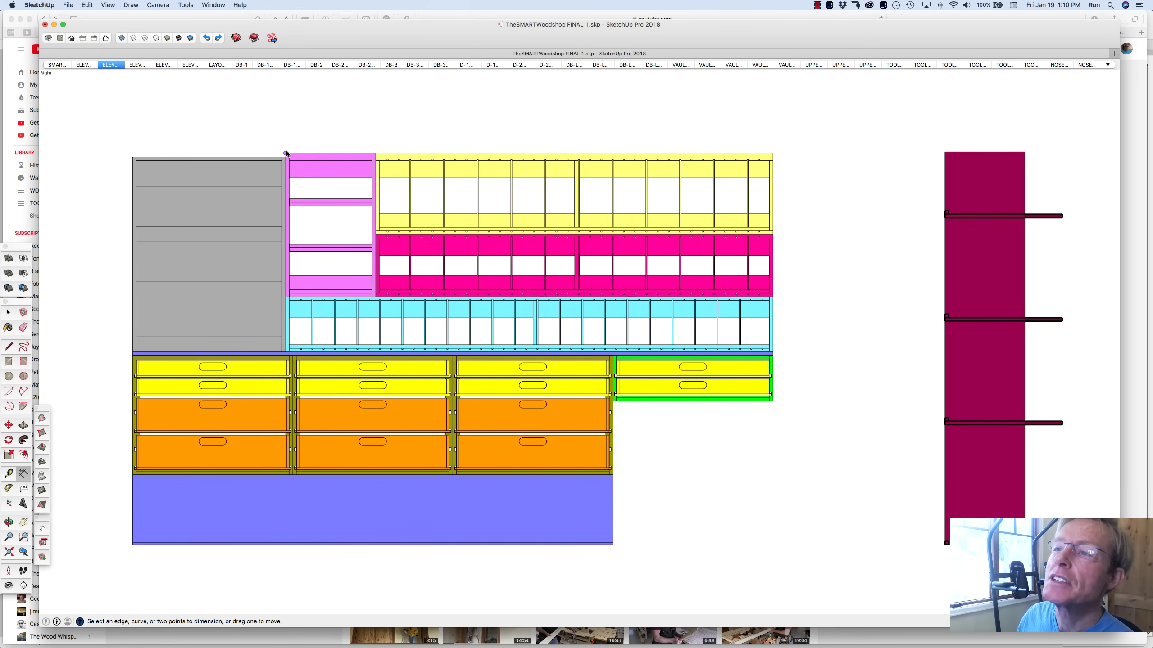
left_click(375, 154)
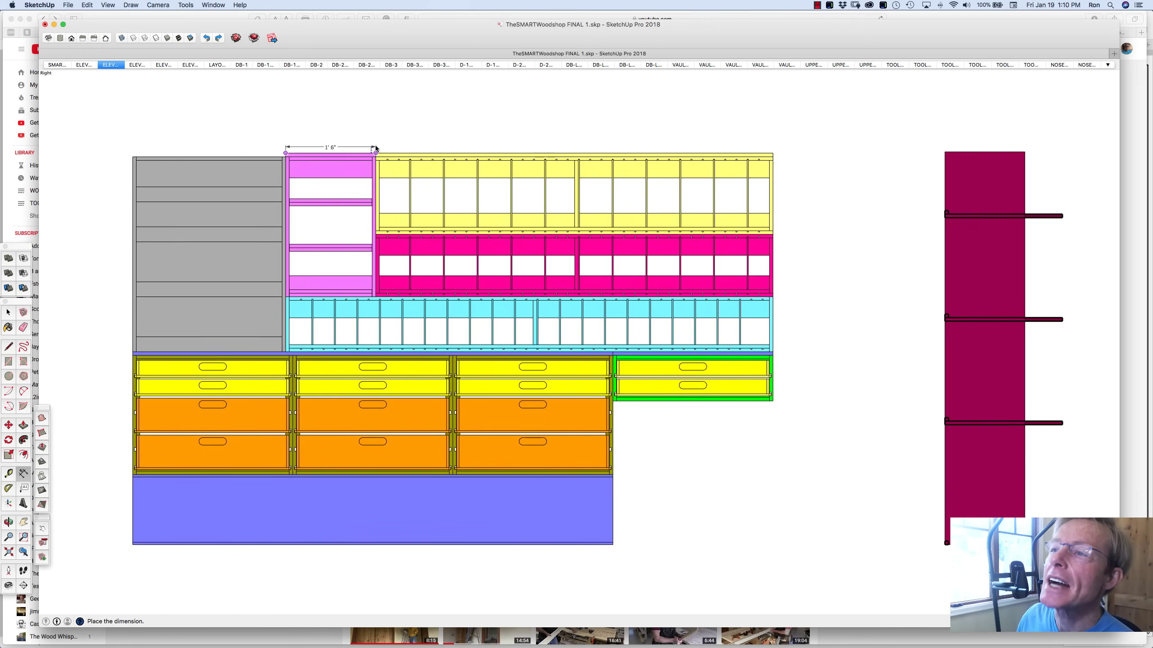
left_click(376, 138)
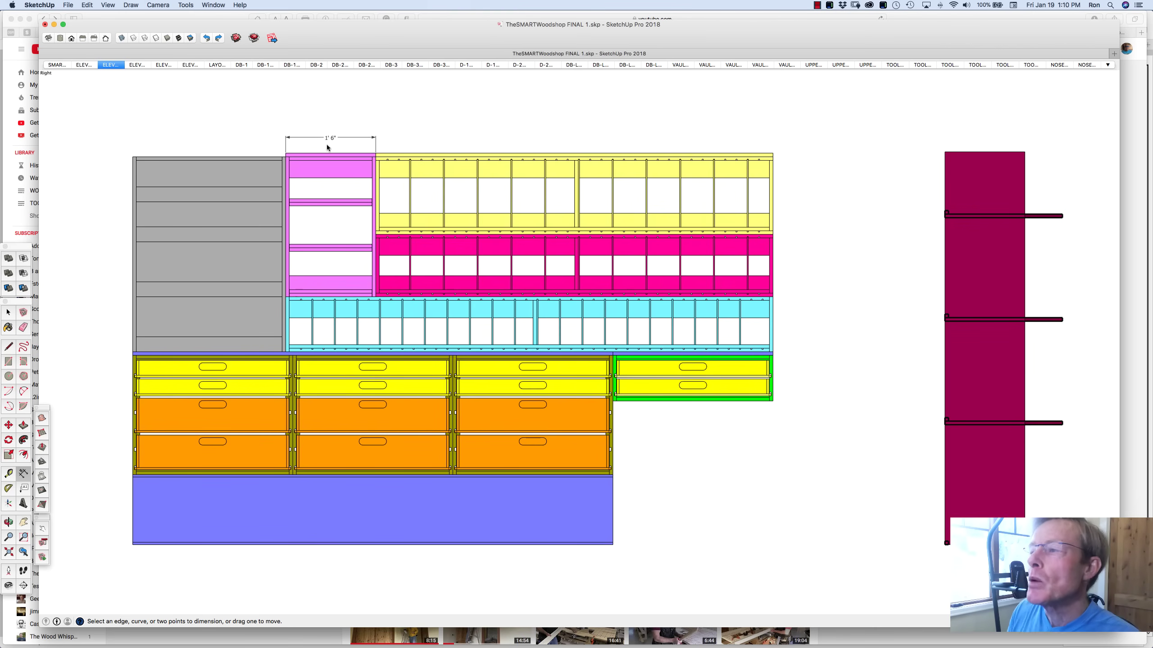
Switch to the DRAWER 1 & 2 page in LayOut, bring its page list into view and examine the D-1 parts' dimensions.
left_click(912, 635)
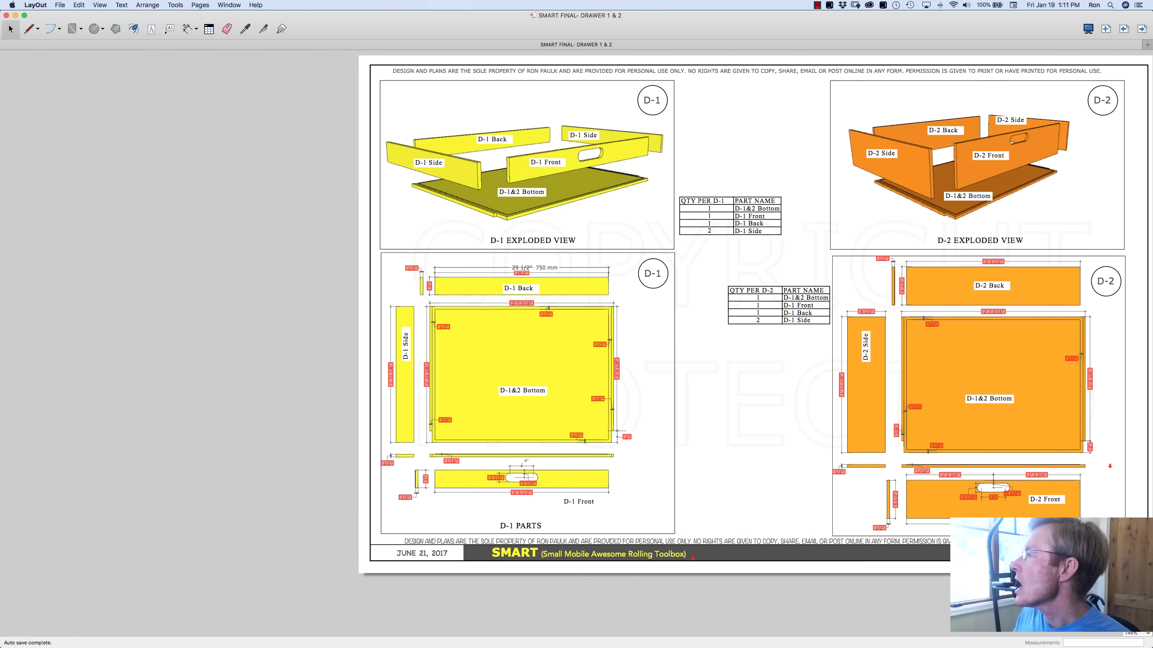
left_click_drag(1152, 86, 874, 75)
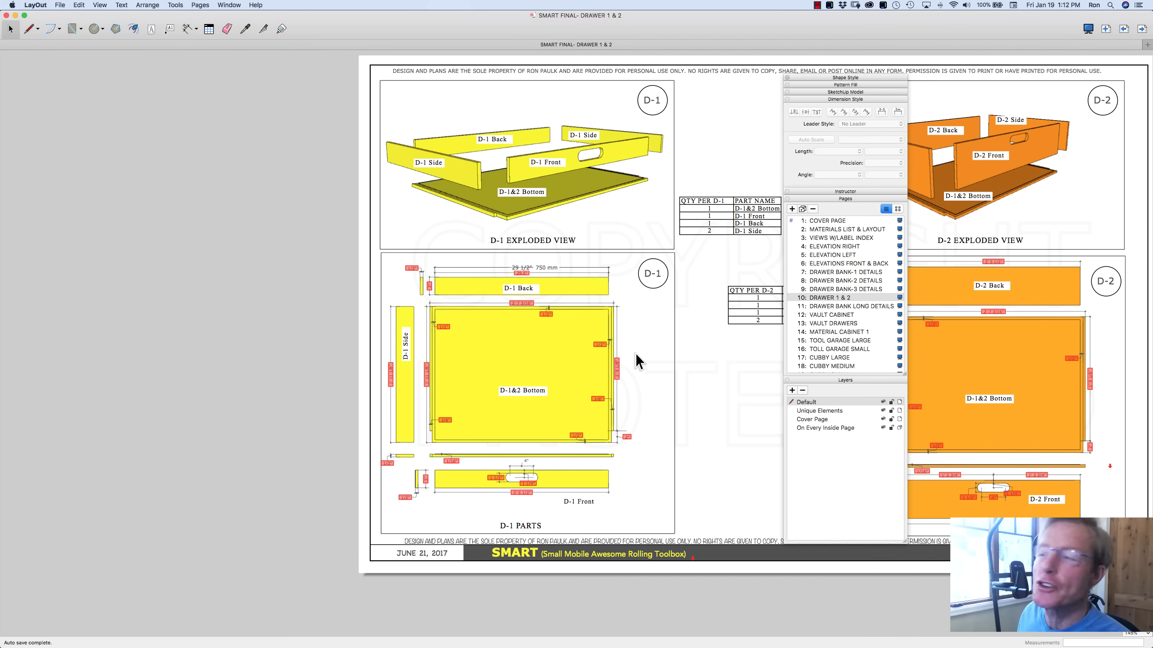
scroll(523, 301, "up", 4)
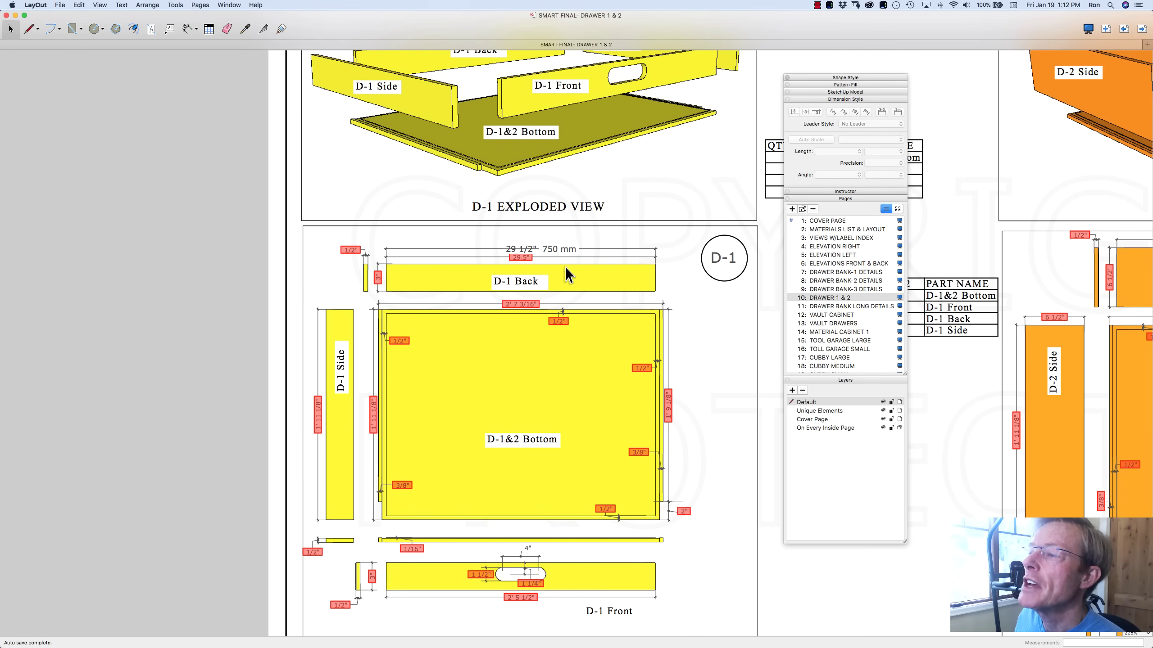
scroll(571, 251, "up", 3)
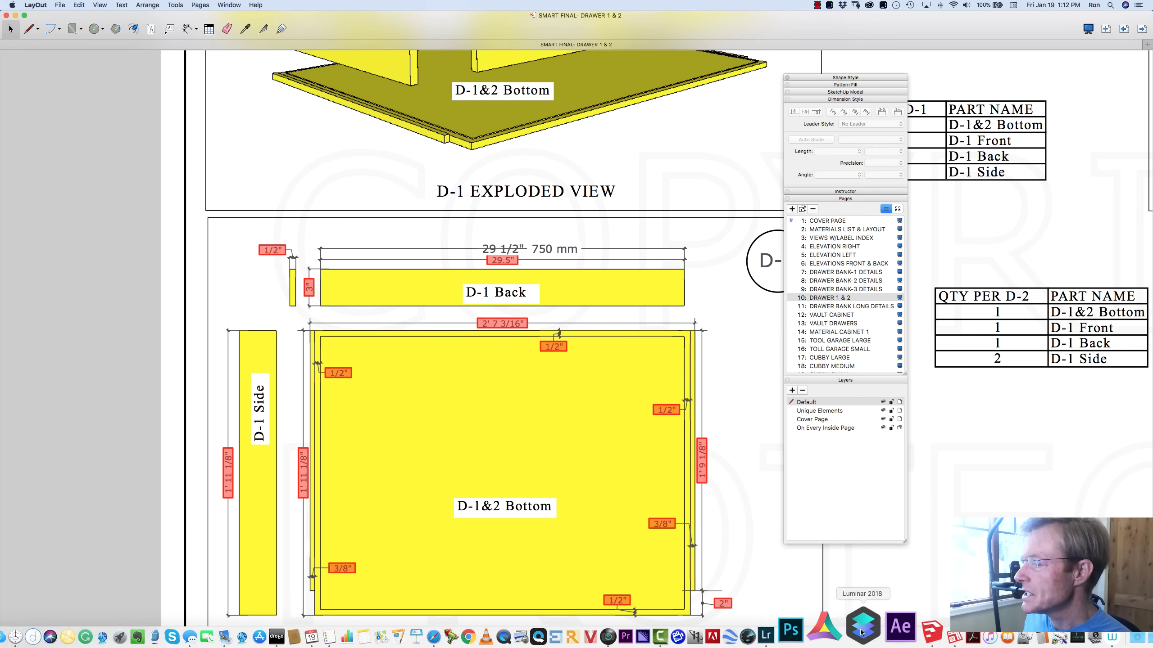
Switch to SketchUp and set the model's length units to Fractional format with 1/8" precision.
left_click(891, 631)
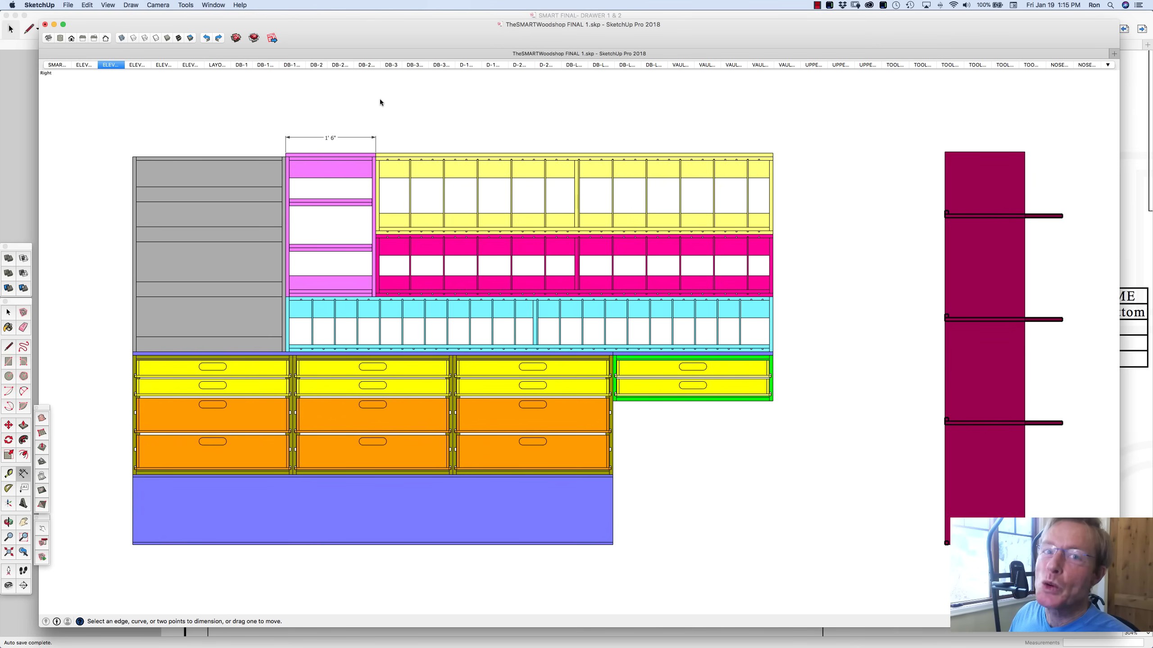
left_click(213, 6)
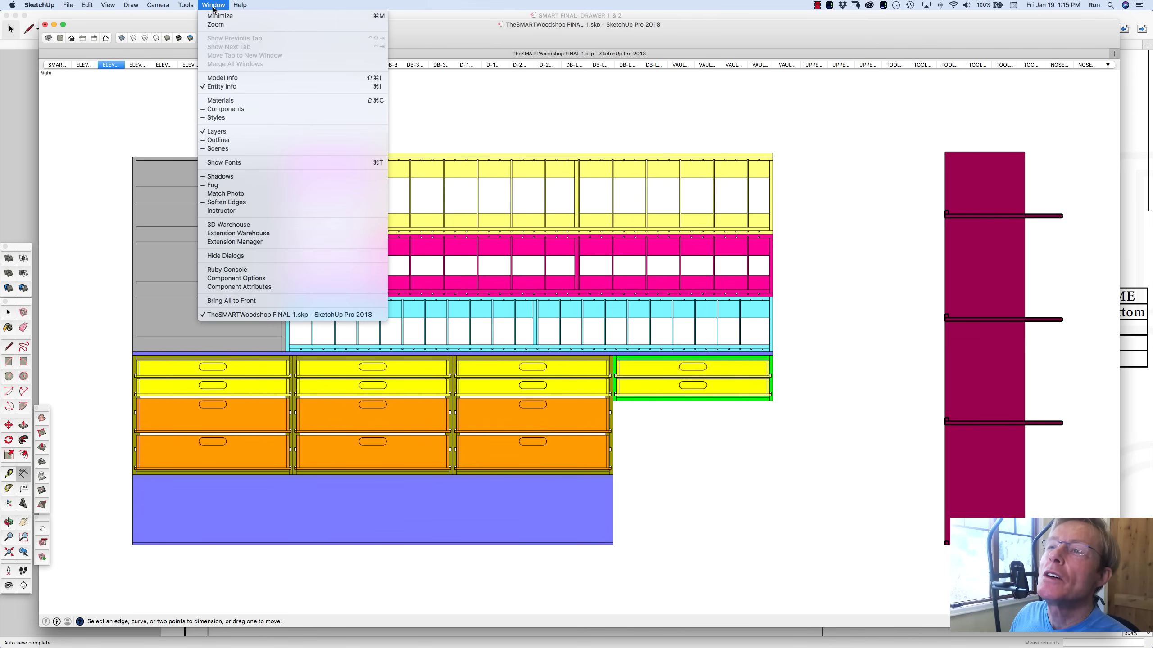
left_click(244, 78)
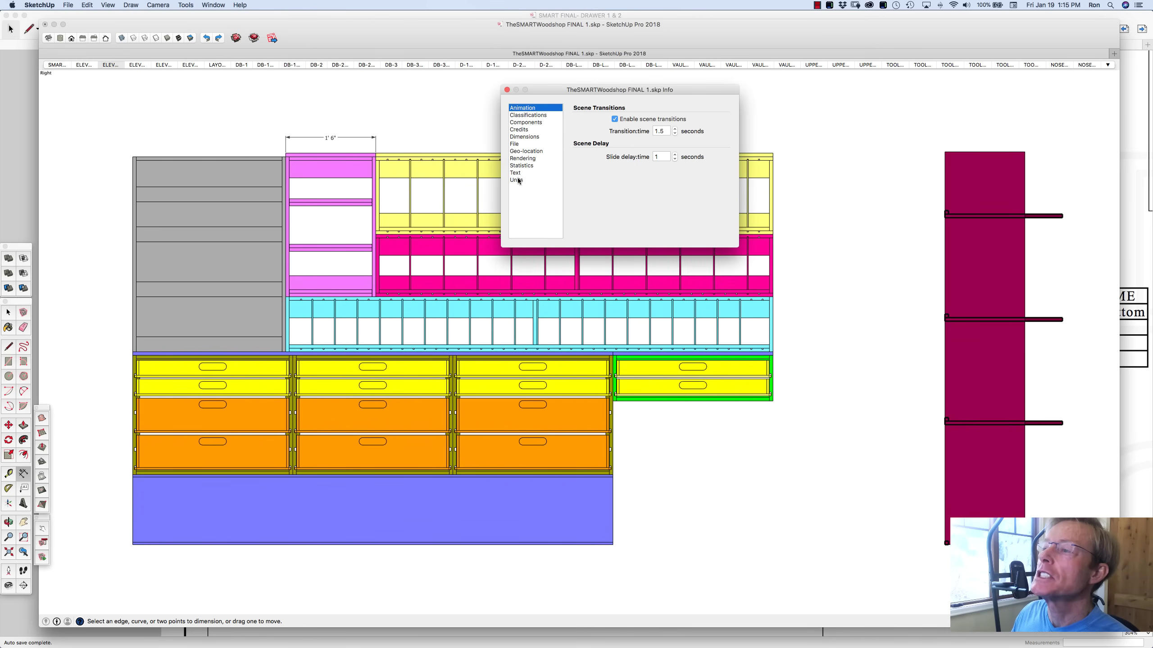
left_click(520, 180)
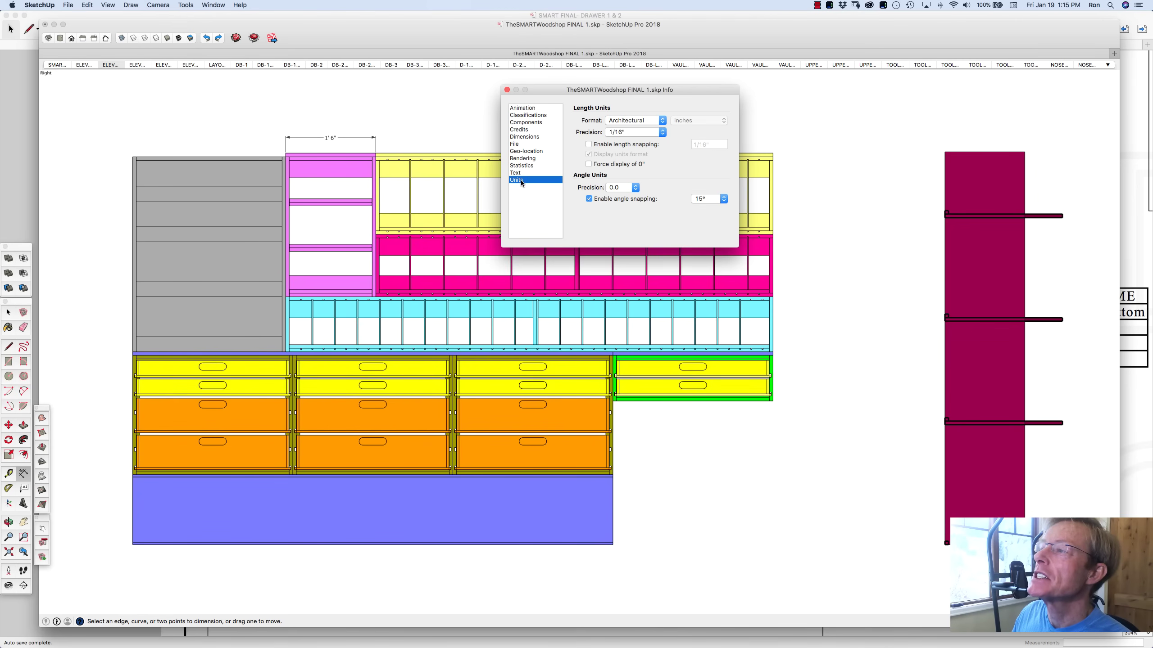
left_click(661, 121)
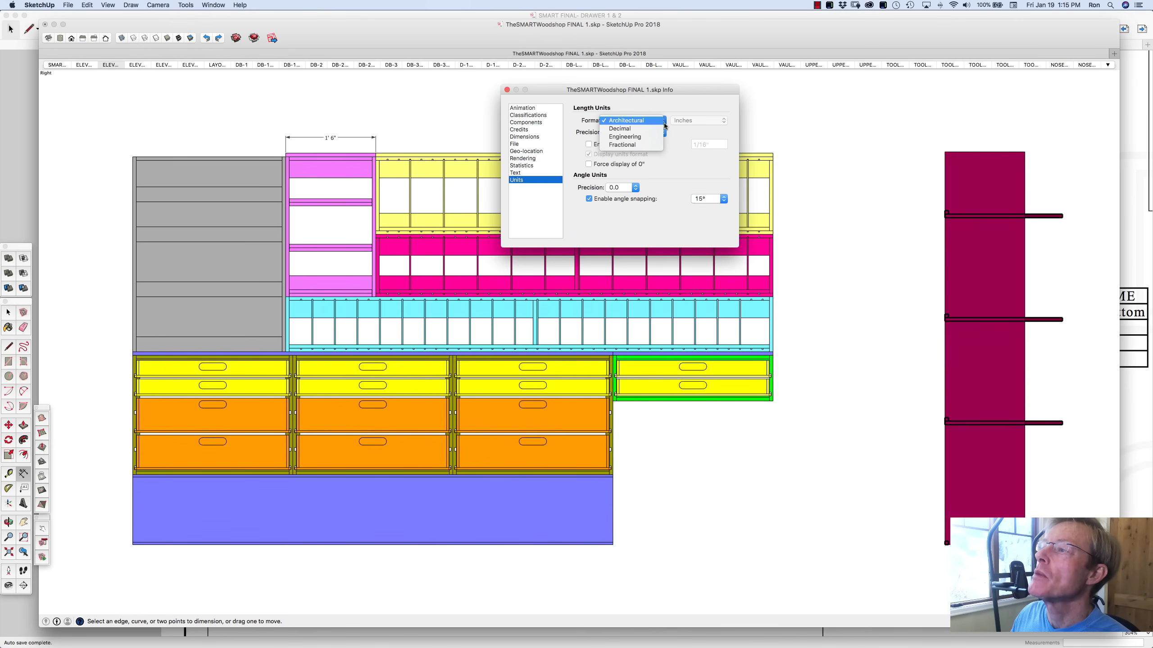
left_click(654, 144)
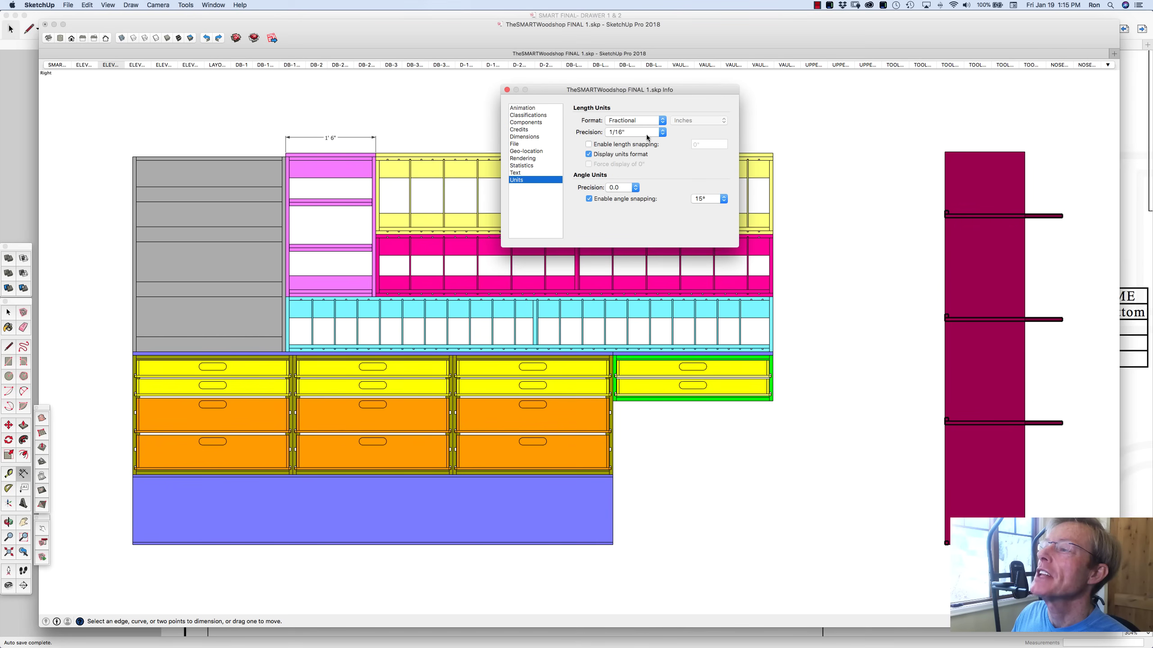
left_click(662, 134)
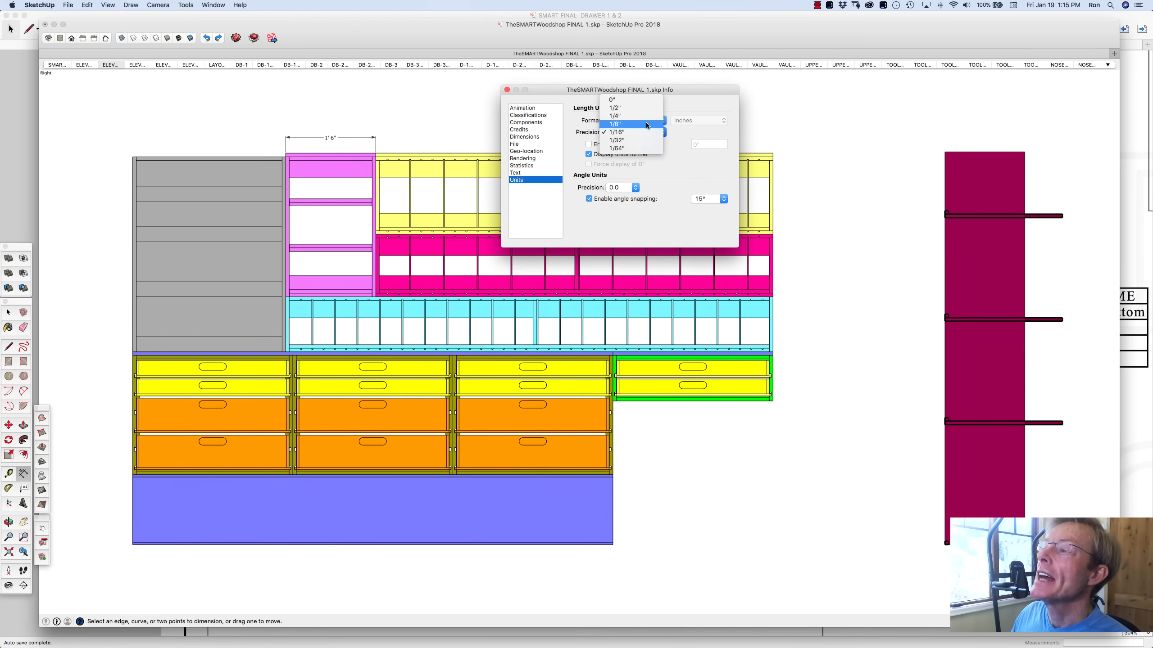
left_click(645, 123)
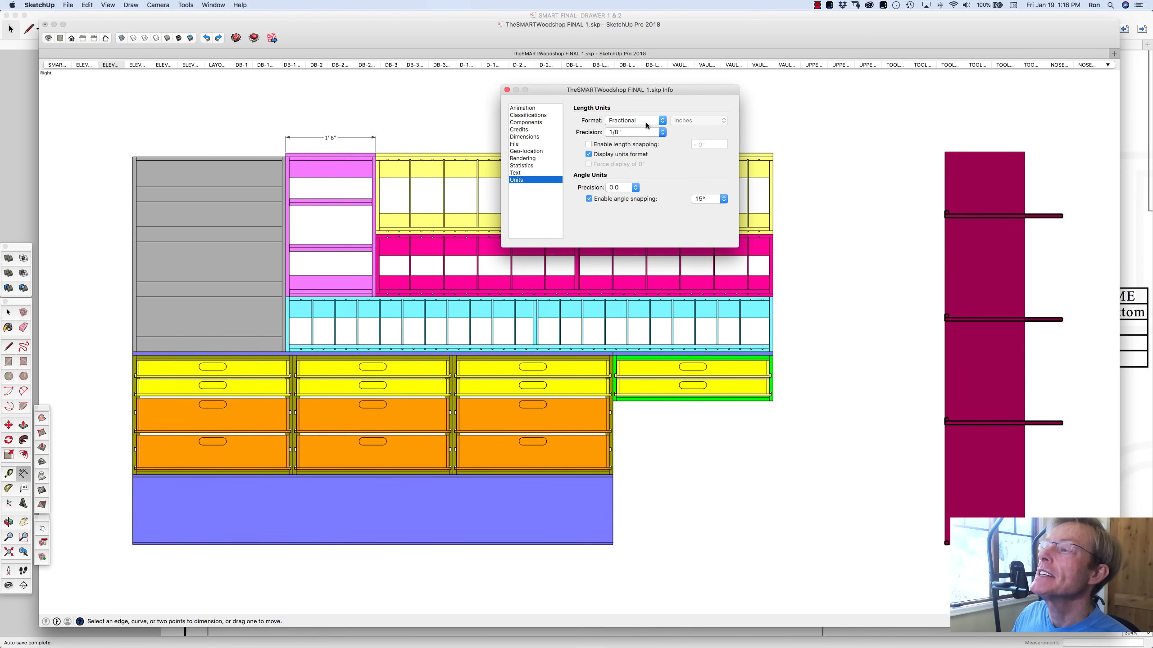
left_click(431, 115)
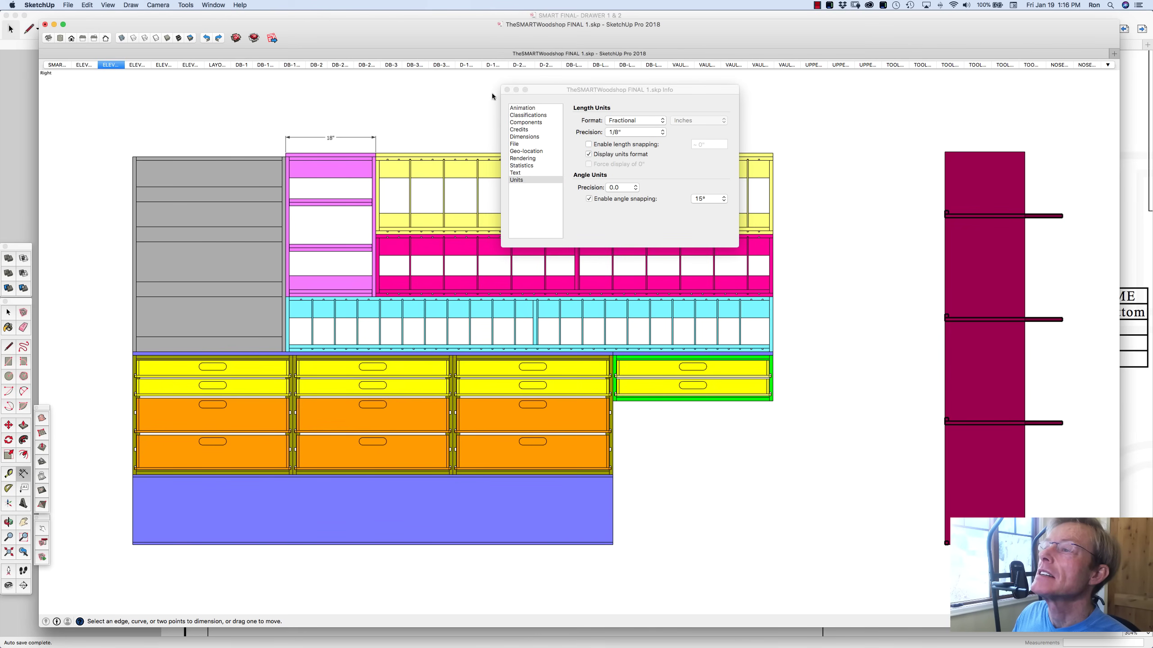
left_click(507, 90)
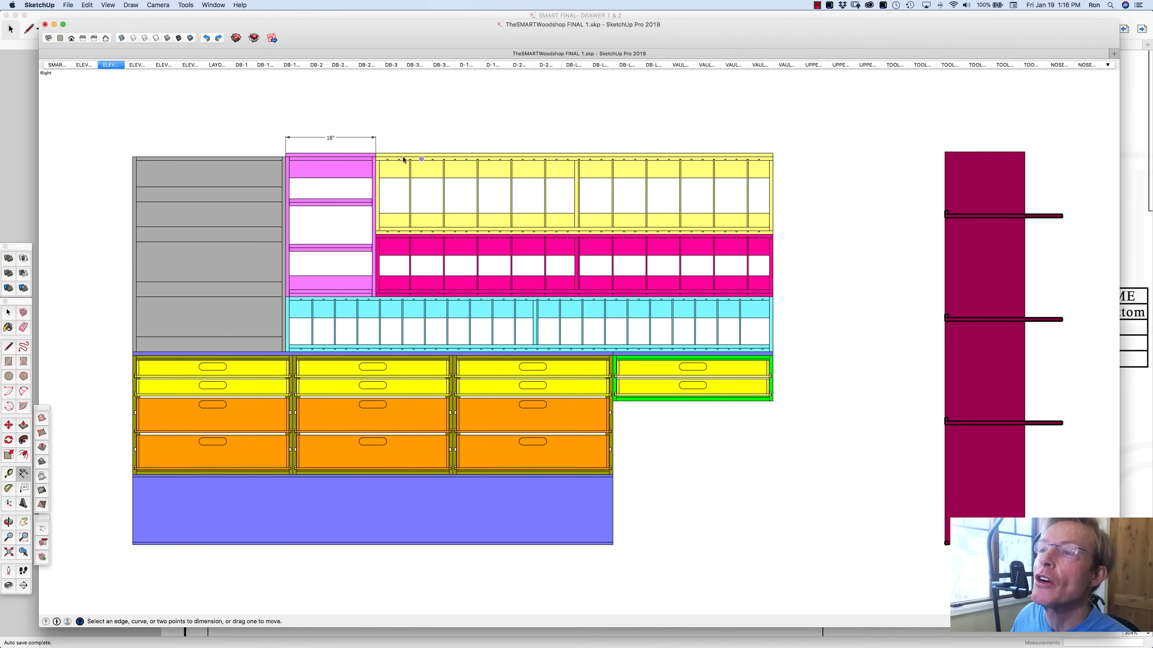
Dimension the yellow upper cubby cabinet's overall width above it and its height beside its outer edge.
left_click(376, 153)
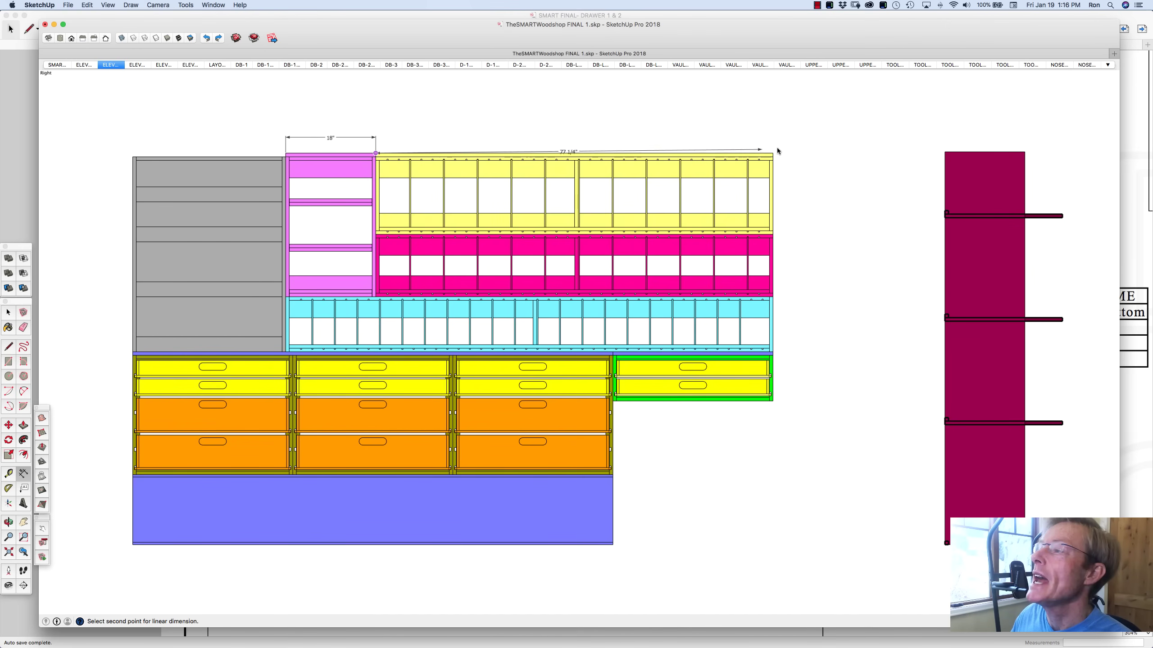
left_click(773, 154)
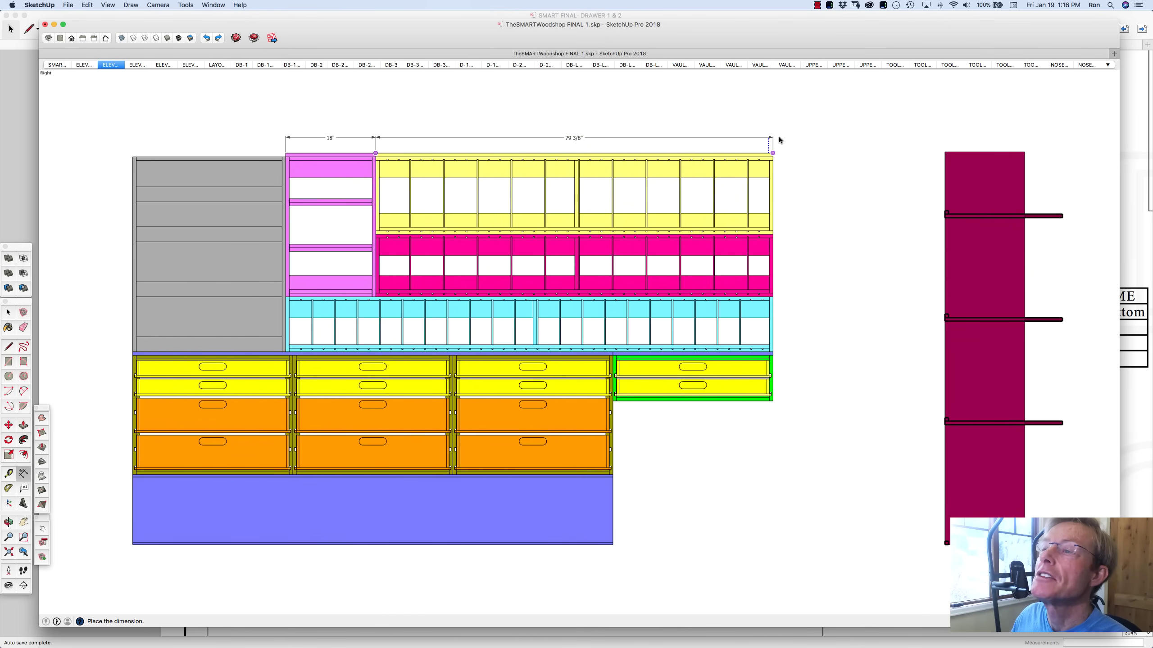
left_click(779, 140)
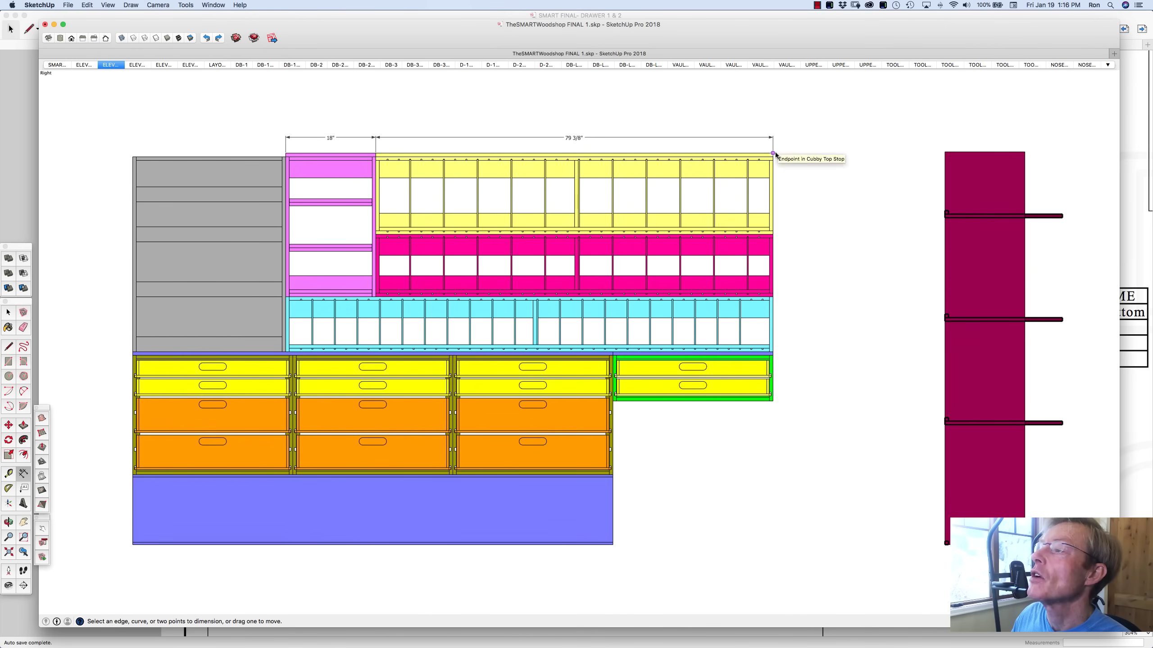
right_click(773, 233)
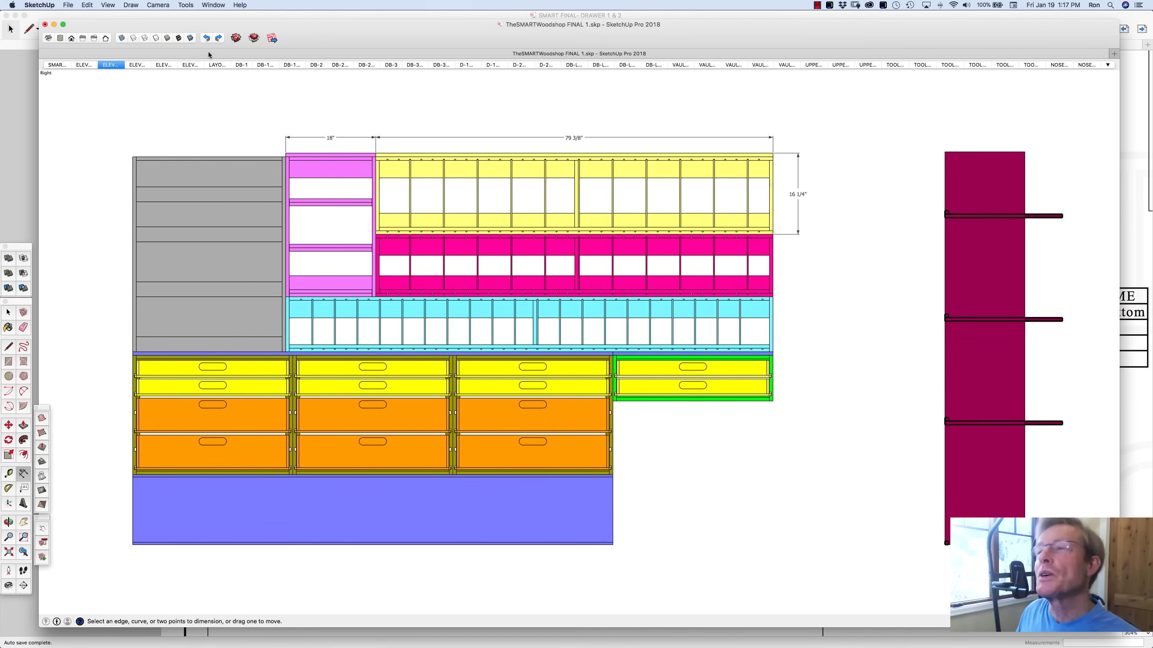
Set the model's length units to Decimal format in Millimeters.
left_click(208, 6)
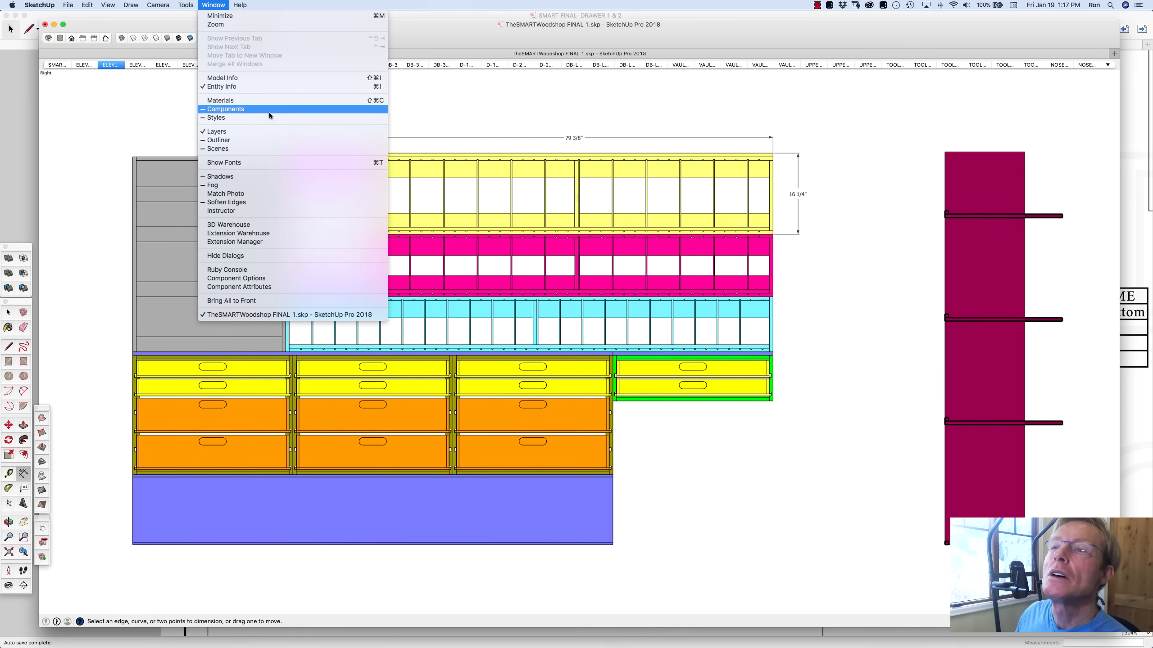
left_click(238, 78)
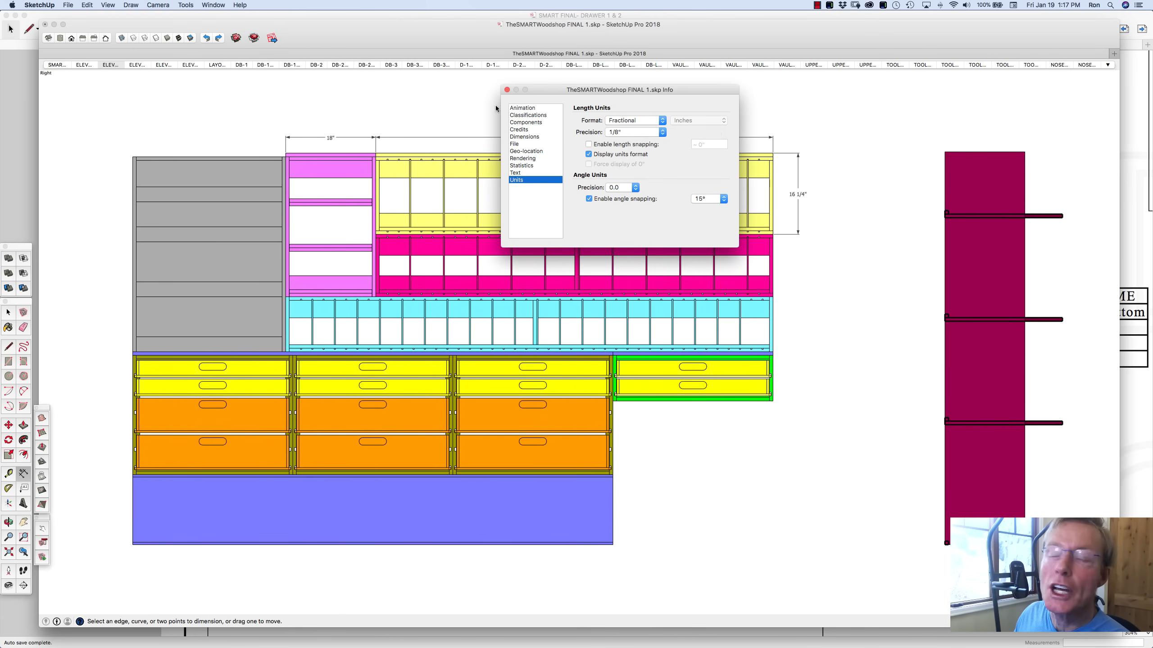
left_click(662, 122)
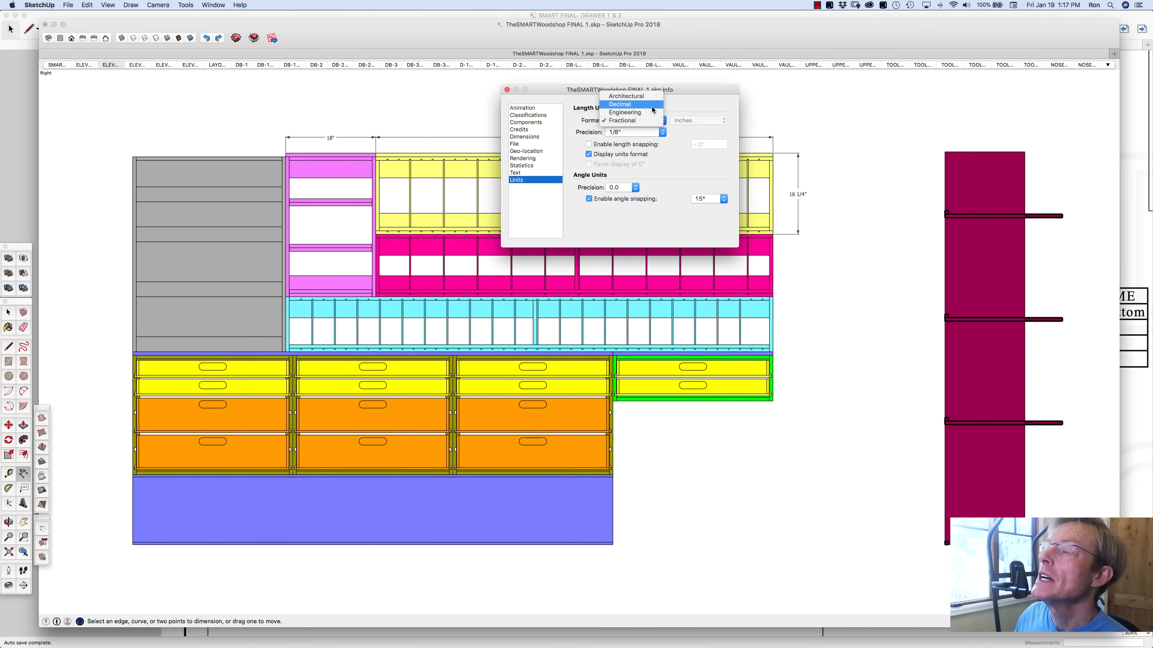
left_click(652, 105)
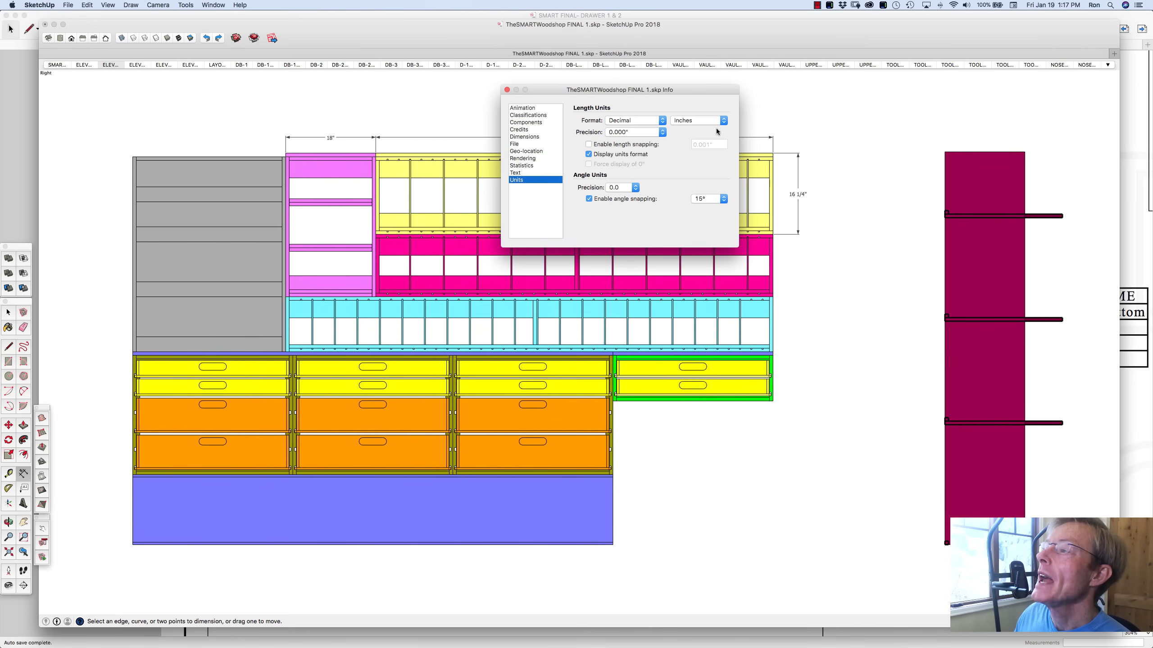
left_click(725, 125)
left_click(711, 141)
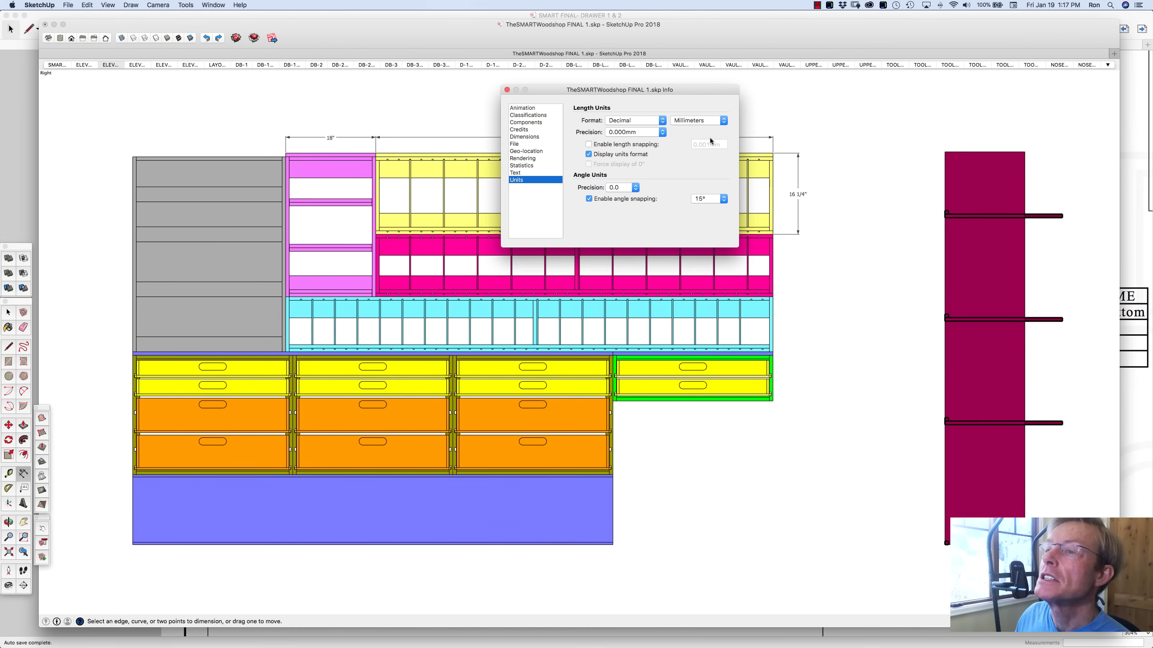
left_click(507, 89)
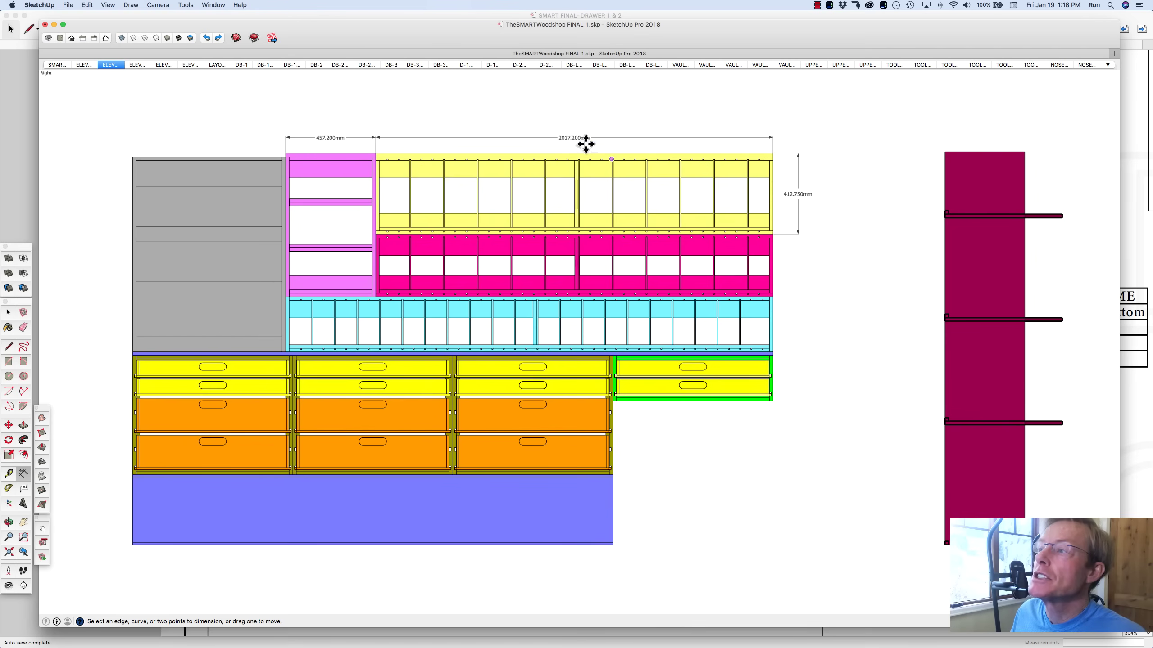
Delete the yellow cubby cabinet's width and height dimensions and the pink open-shelf cabinet's width dimension.
key("Delete")
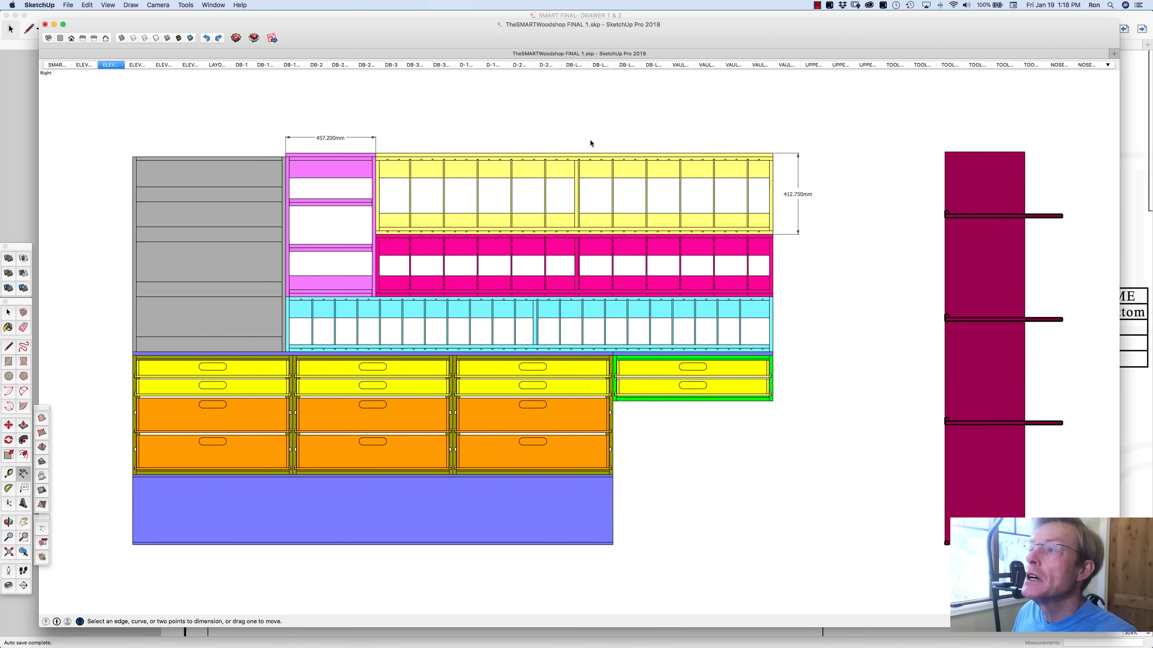
left_click(799, 200)
left_click(799, 198)
left_click(799, 196)
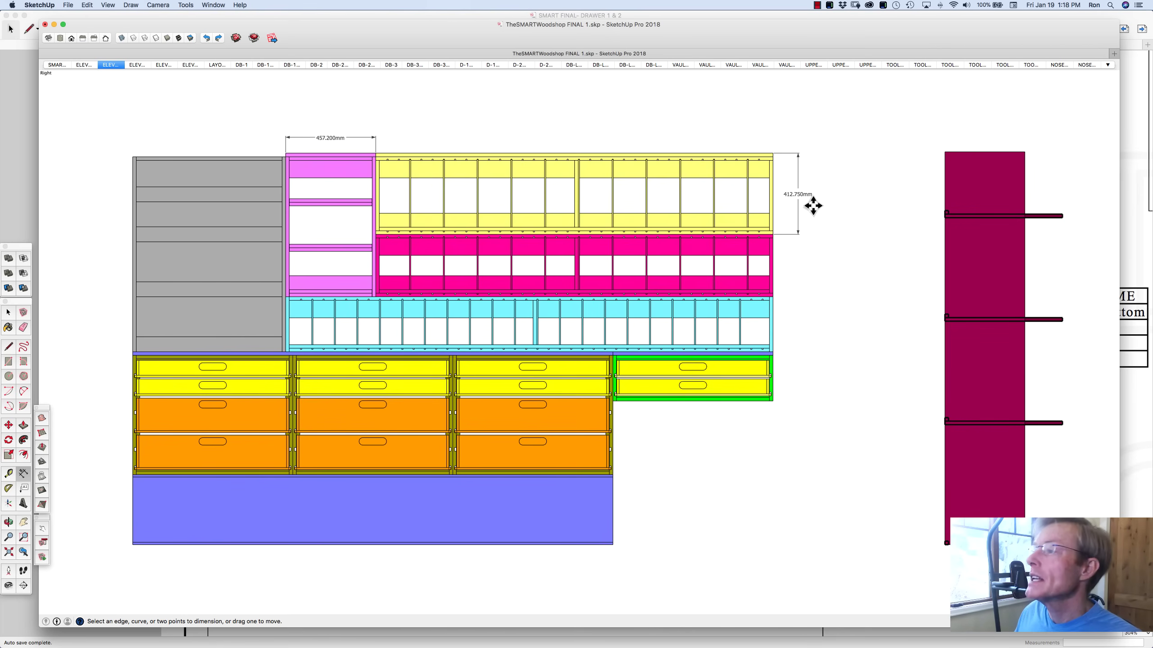
key("space")
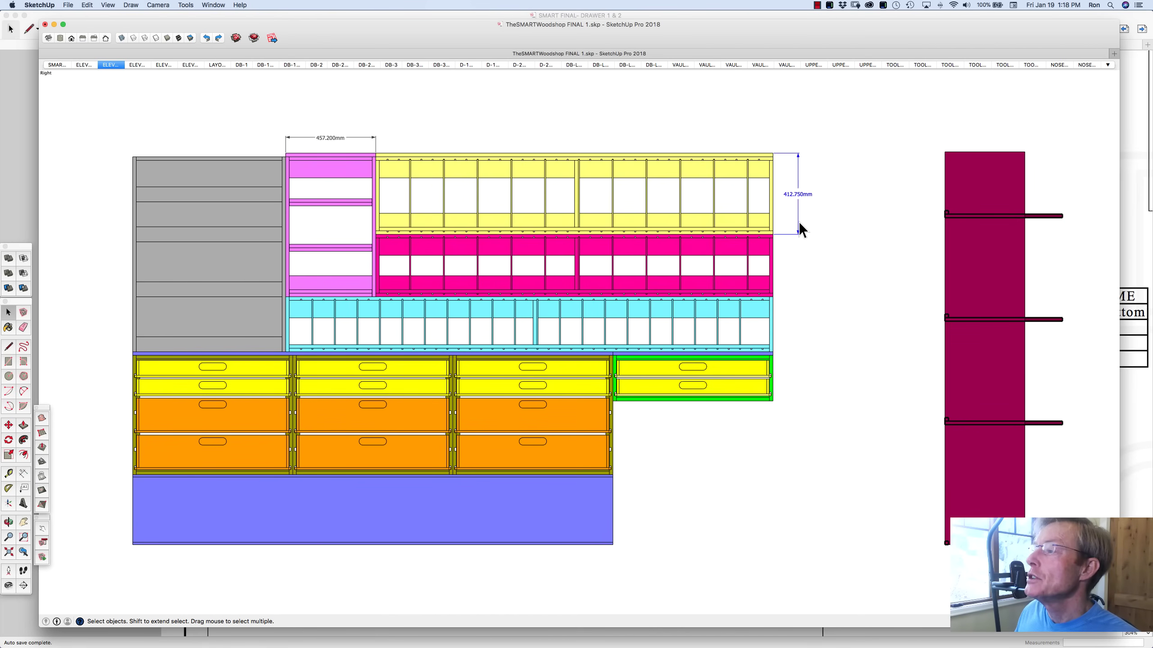
key("Delete")
left_click(339, 139)
key("Delete")
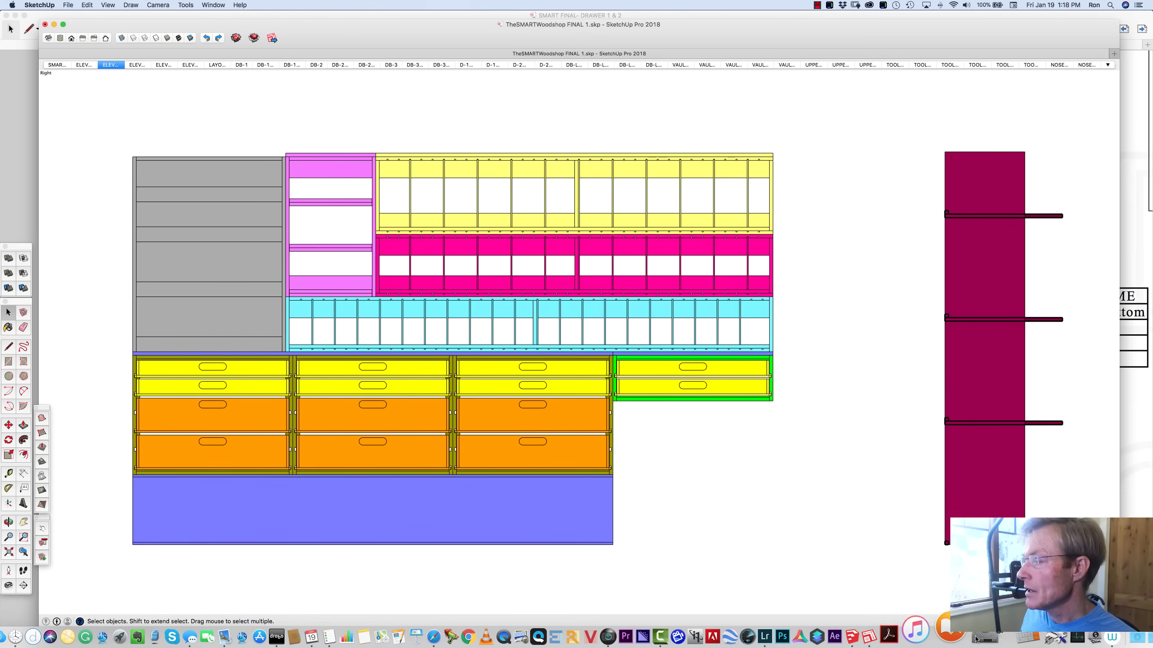
Switch to the DRAWER 1 & 2 page in LayOut, open the D-1 PARTS group and update its viewport's model reference.
left_click(911, 628)
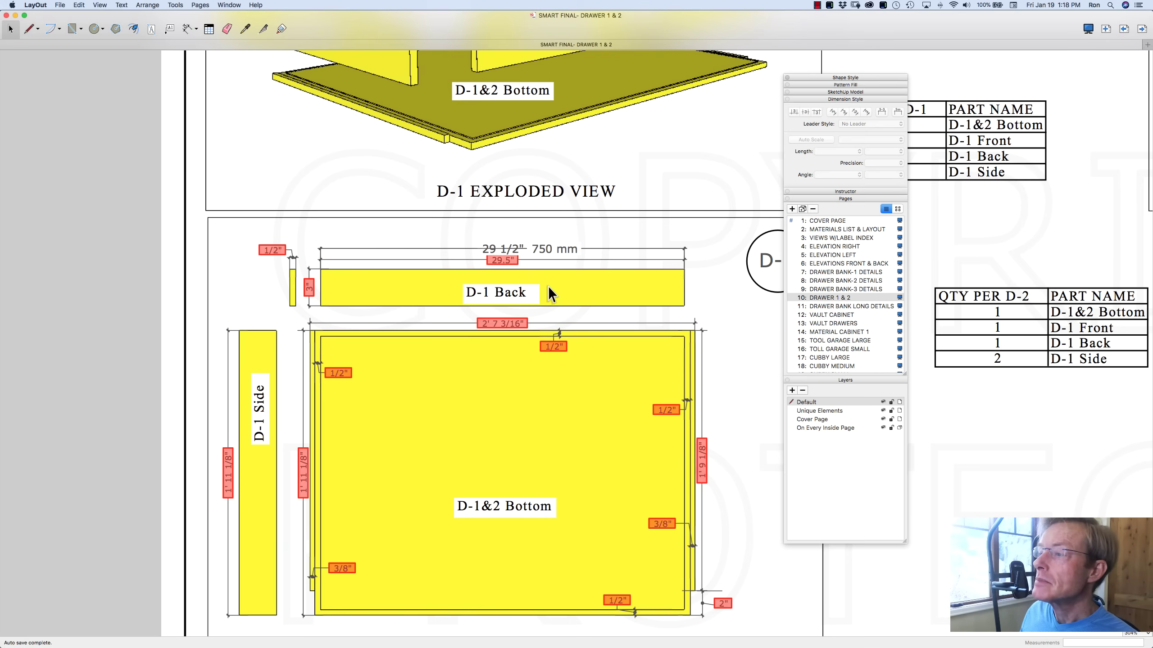
scroll(548, 287, "down", 5)
left_click(558, 338)
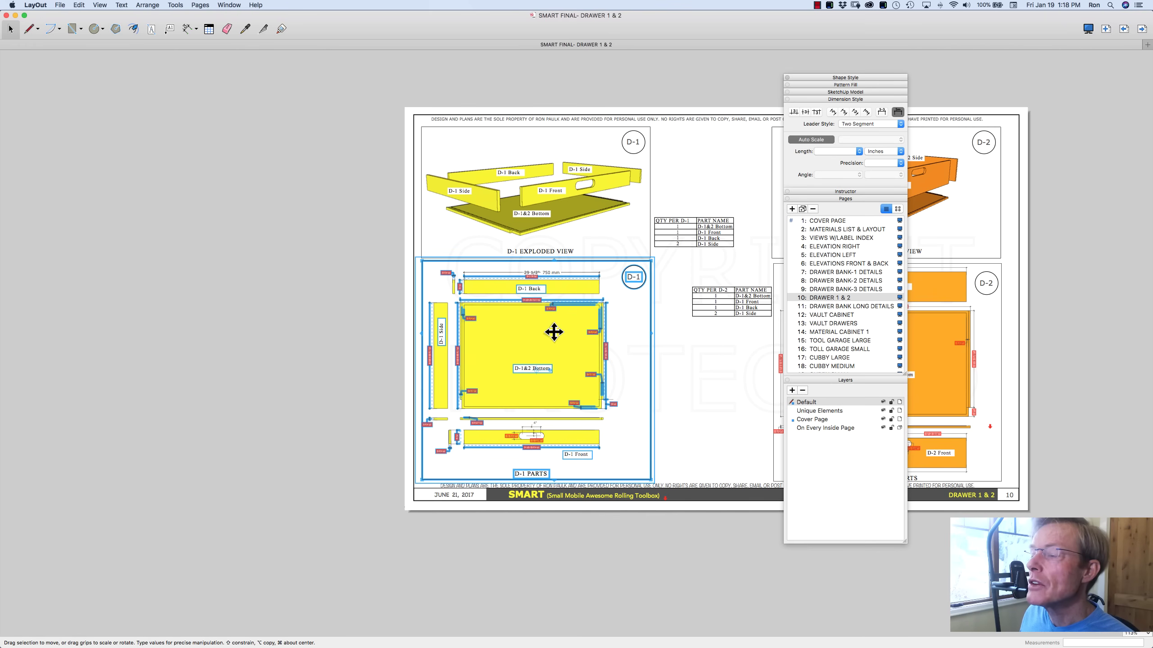
double_click(554, 332)
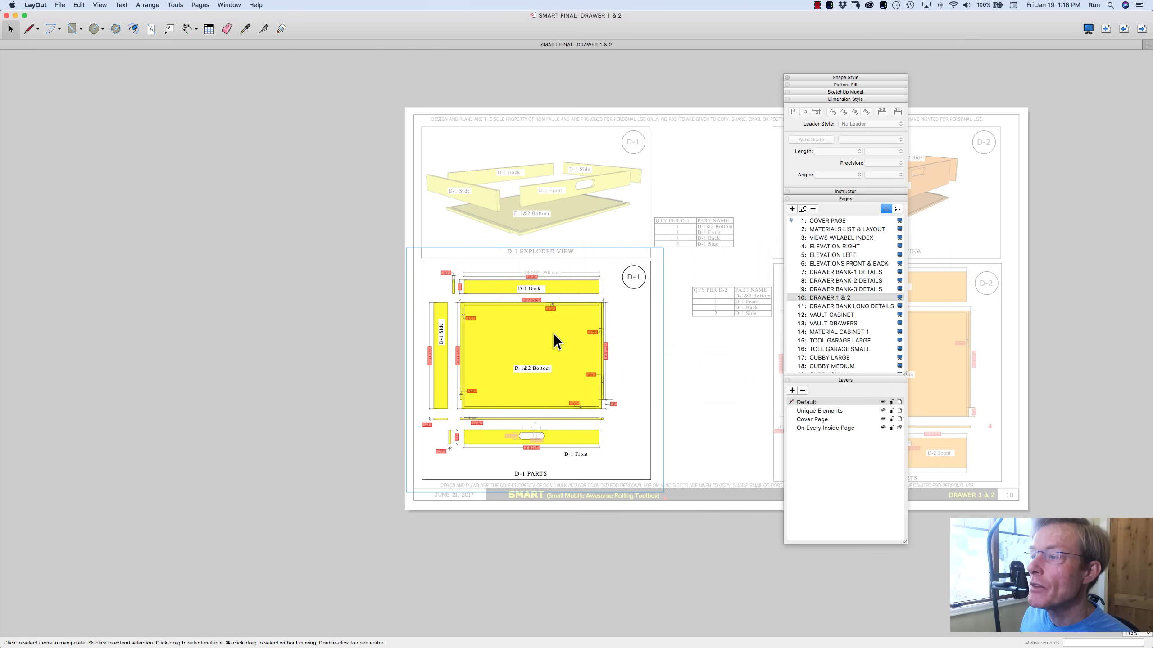
left_click(552, 333)
right_click(553, 335)
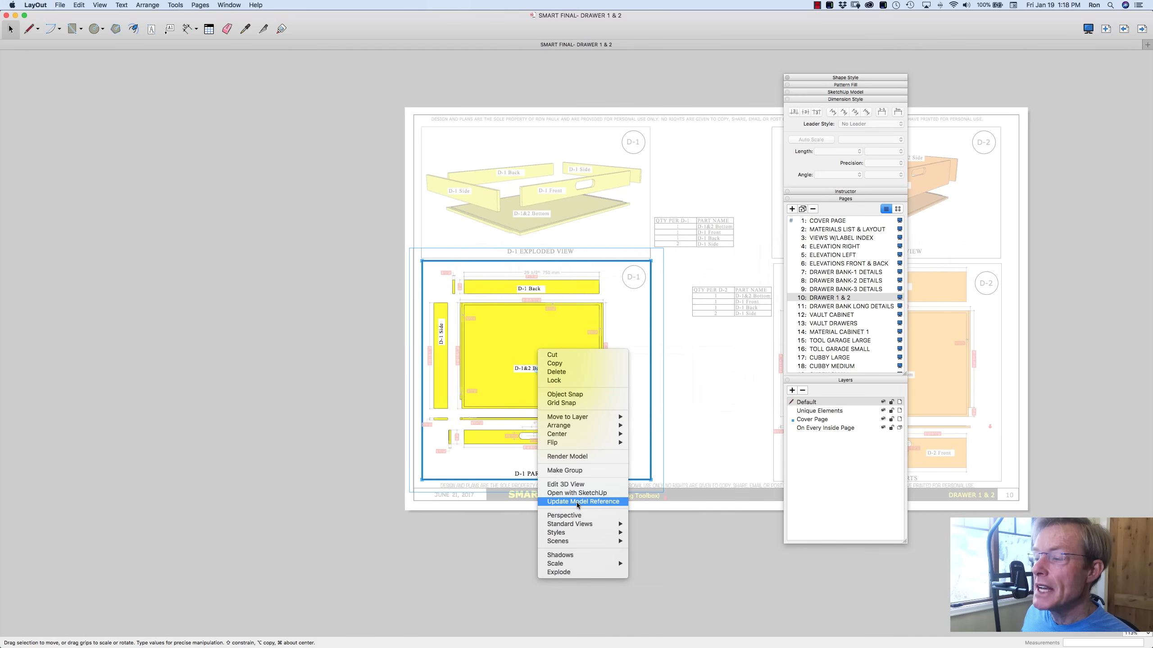
left_click(577, 502)
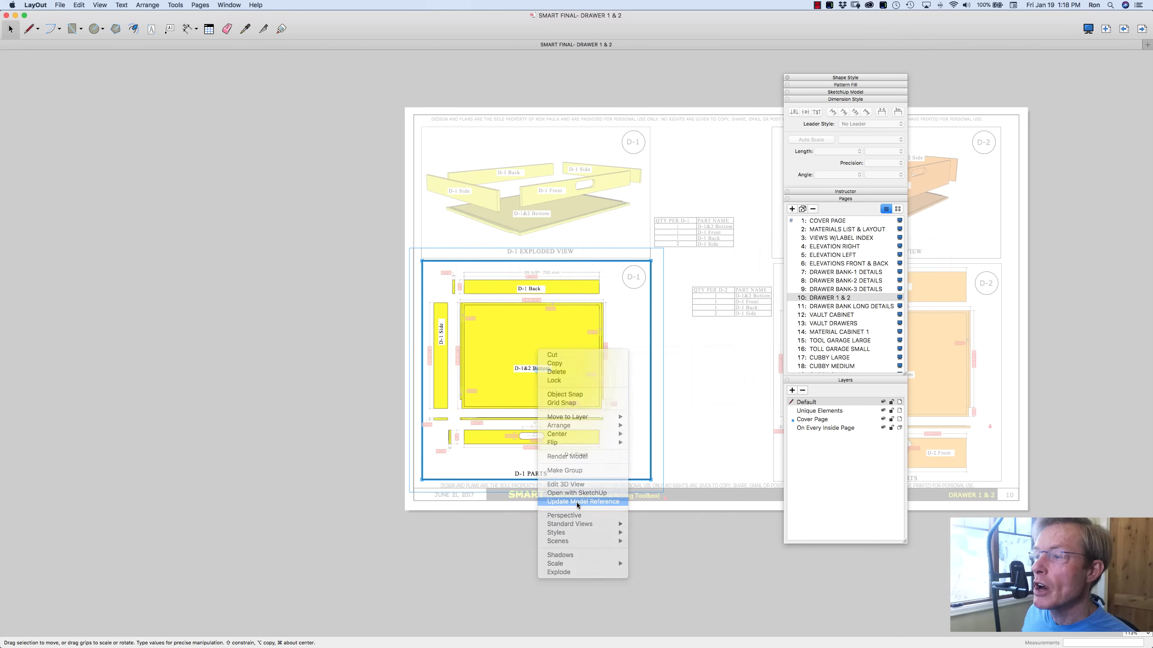
left_click(703, 400)
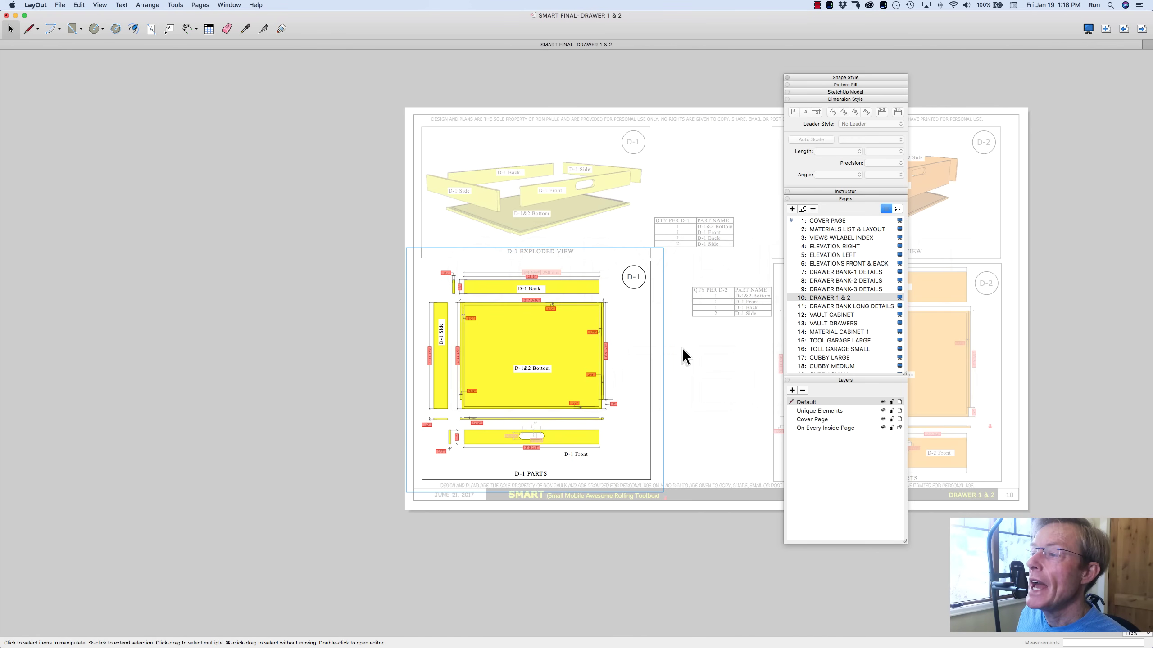
scroll(547, 300, "up", 3)
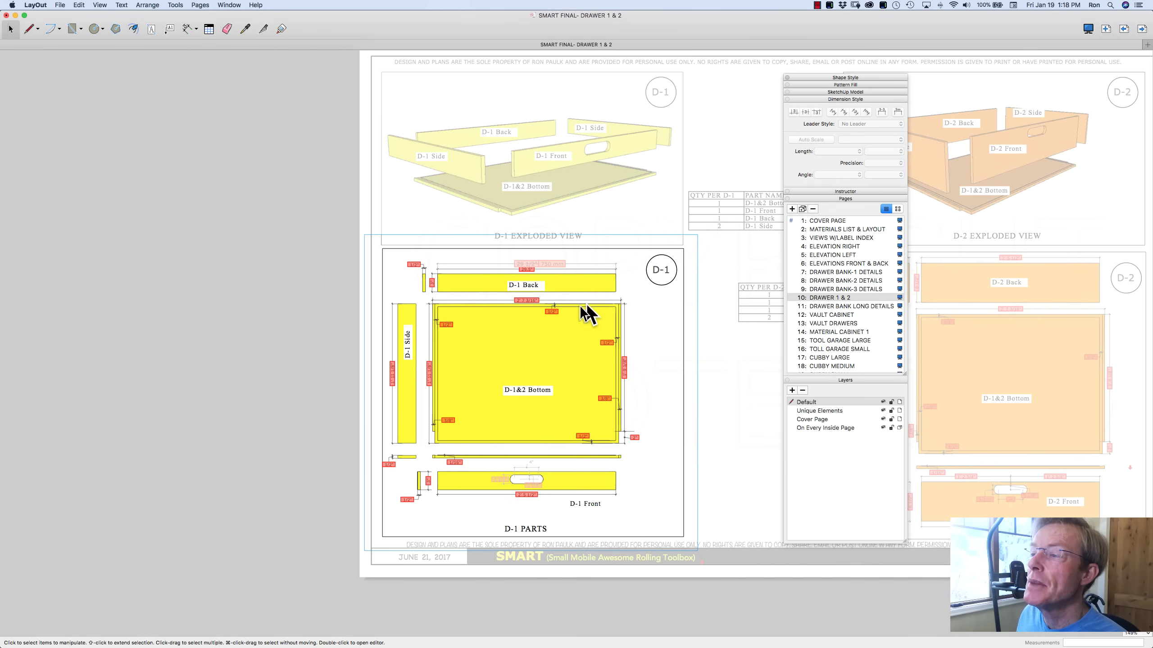